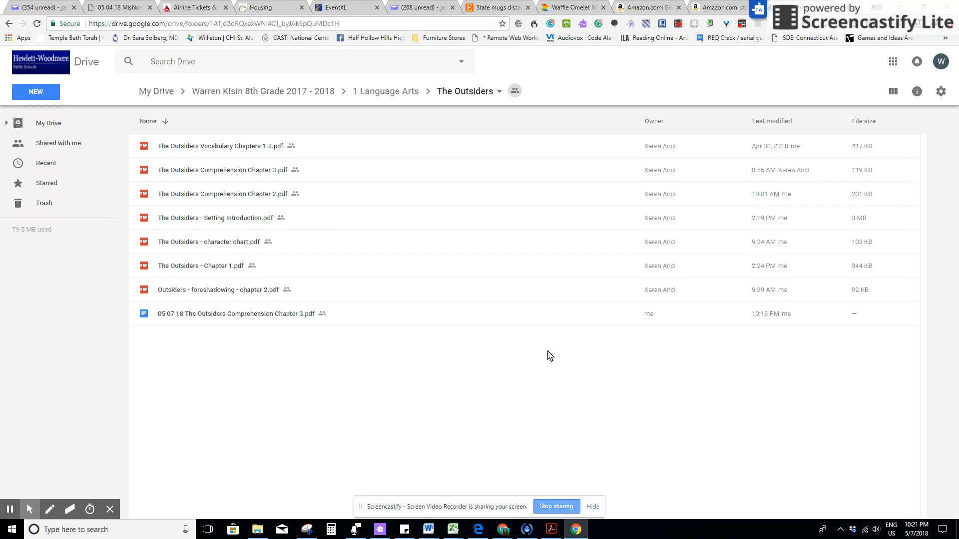
# Step: Open The Outsiders Comprehension Chapter 3.pdf with Google Docs
pyautogui.rightClick(217, 173)
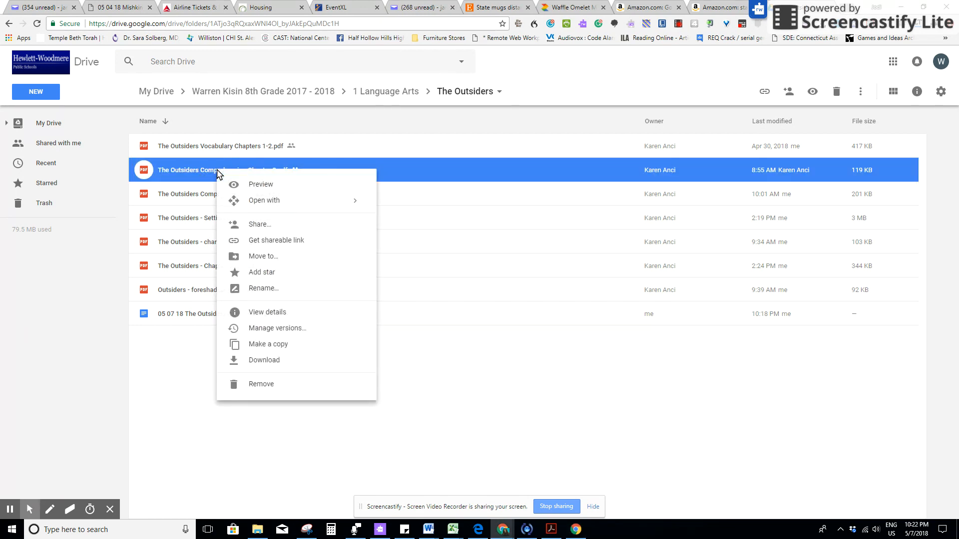
pyautogui.moveTo(243, 207)
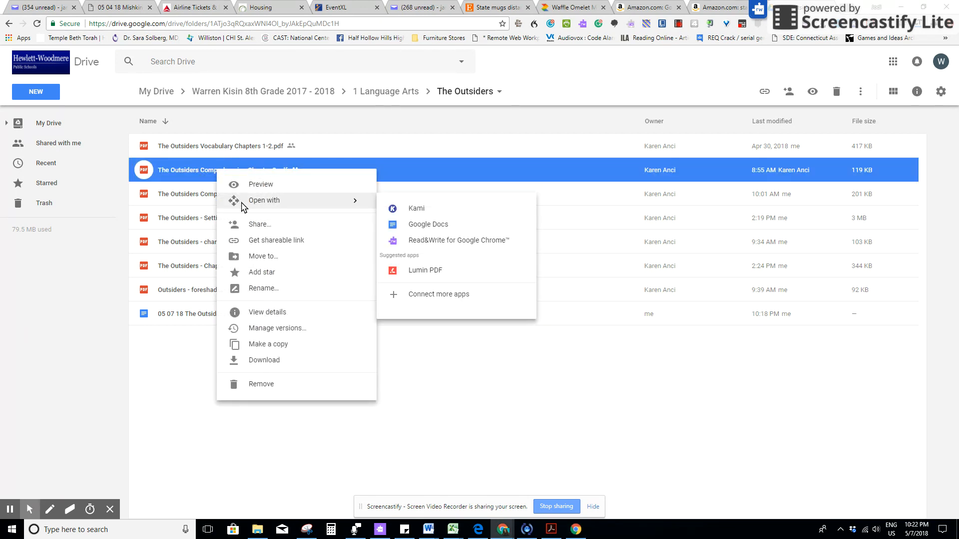
pyautogui.click(424, 229)
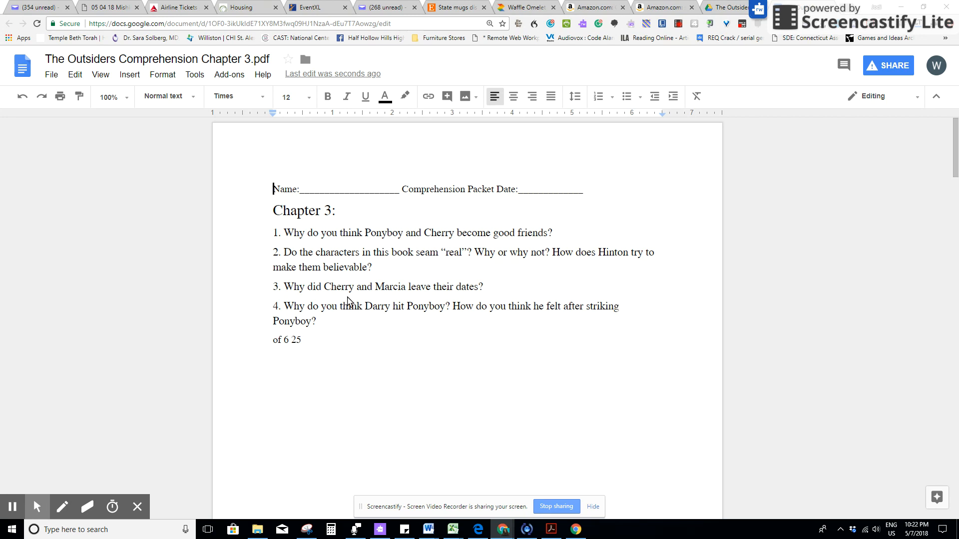
# Step: Delete the leftover footer text "of 9 25" below question 14
pyautogui.scroll(-15, 377, 382)
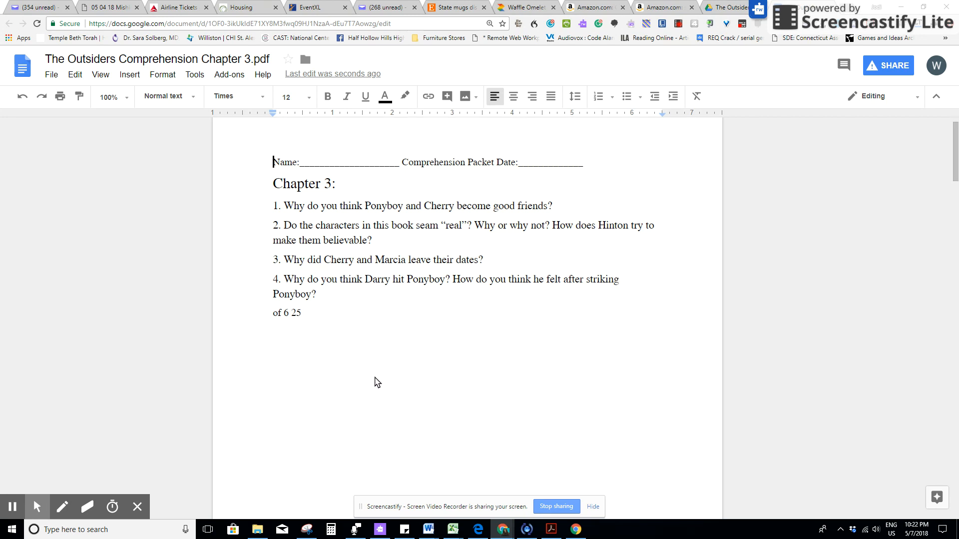
pyautogui.scroll(-20, 377, 382)
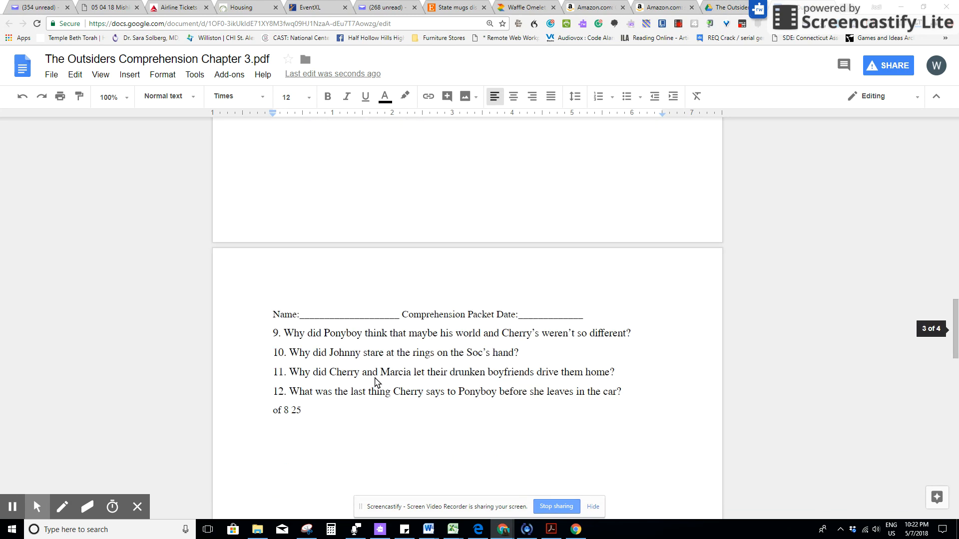
pyautogui.scroll(-3, 376, 382)
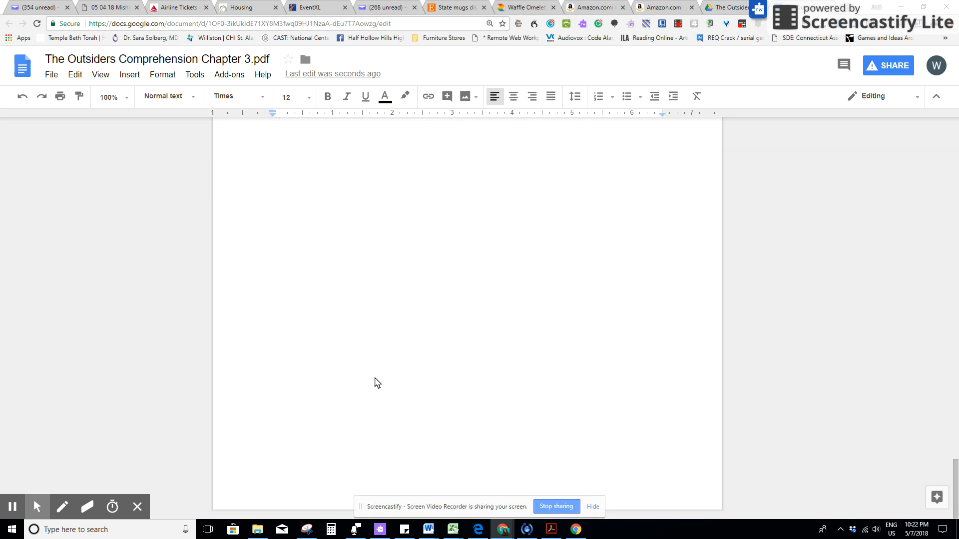
pyautogui.scroll(7, 375, 382)
pyautogui.click(341, 379)
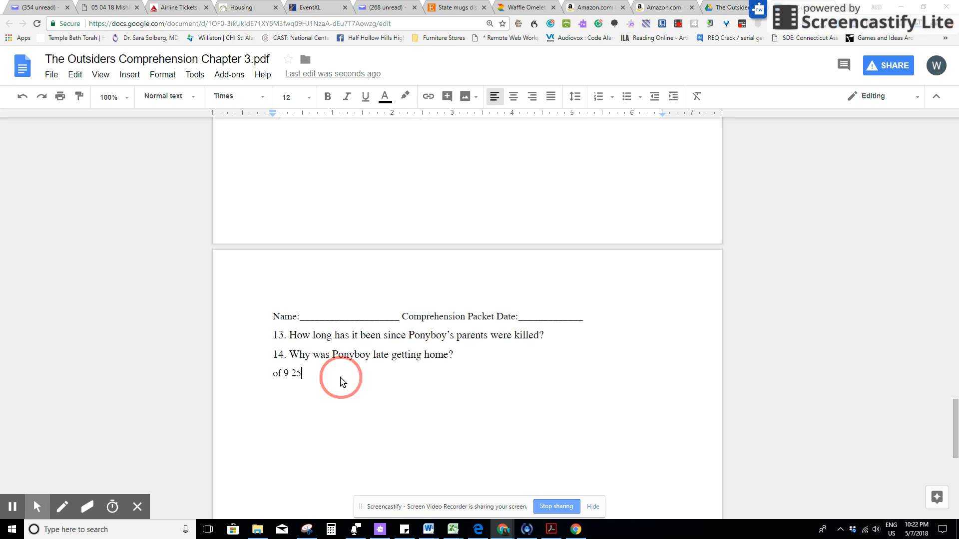
pyautogui.moveTo(307, 378); pyautogui.dragTo(272, 374)
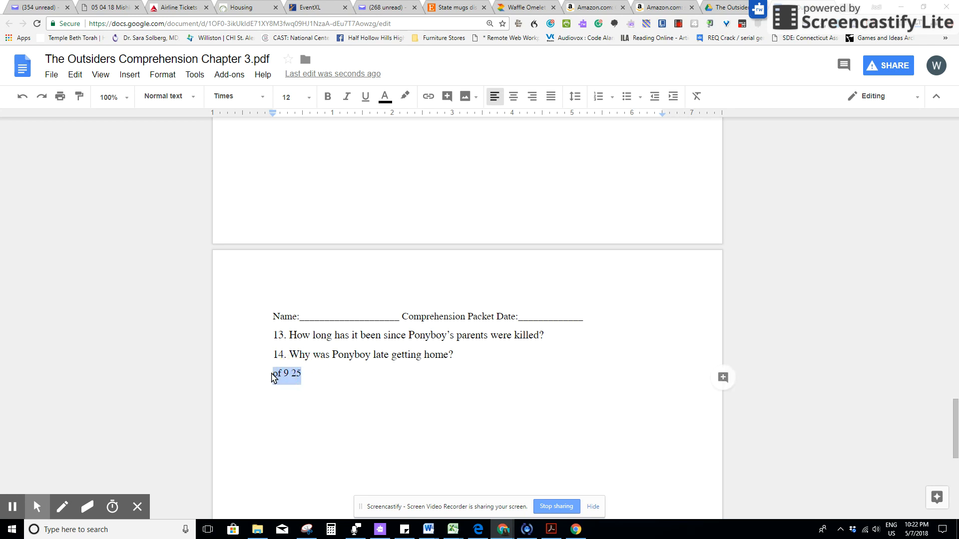
pyautogui.press('BackSpace')
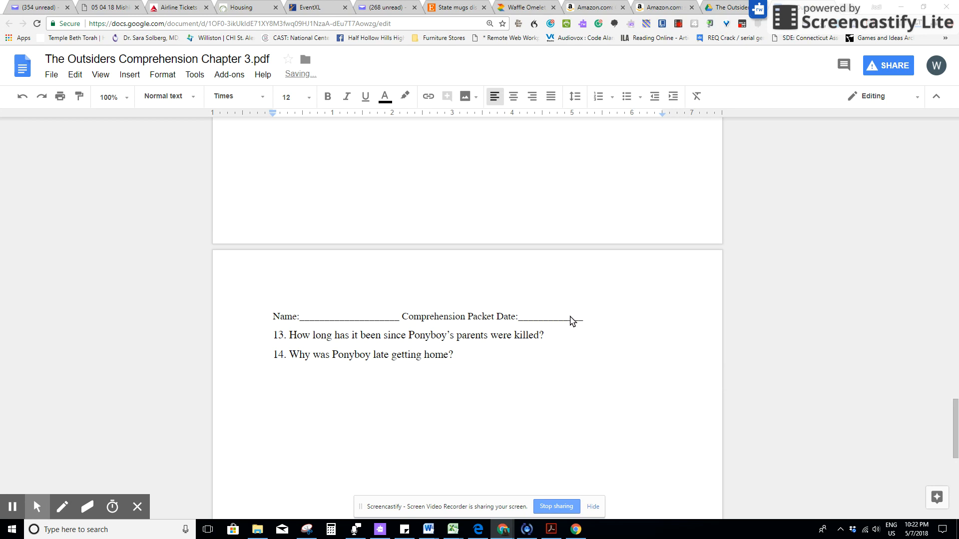
# Step: Delete the Name and Comprehension Packet Date line above question 13 and join that question to the preceding page
pyautogui.click(591, 322)
pyautogui.moveTo(593, 323); pyautogui.dragTo(251, 321)
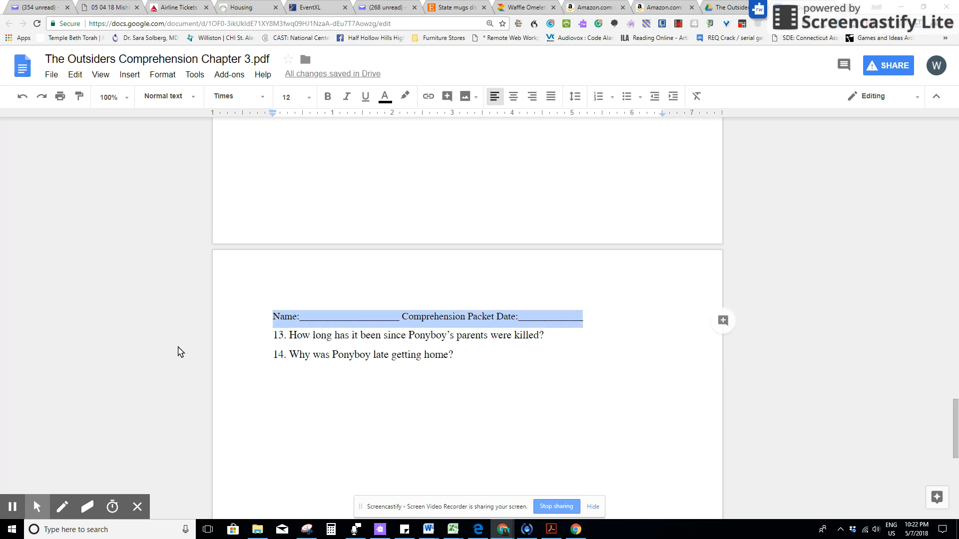
pyautogui.press('BackSpace')
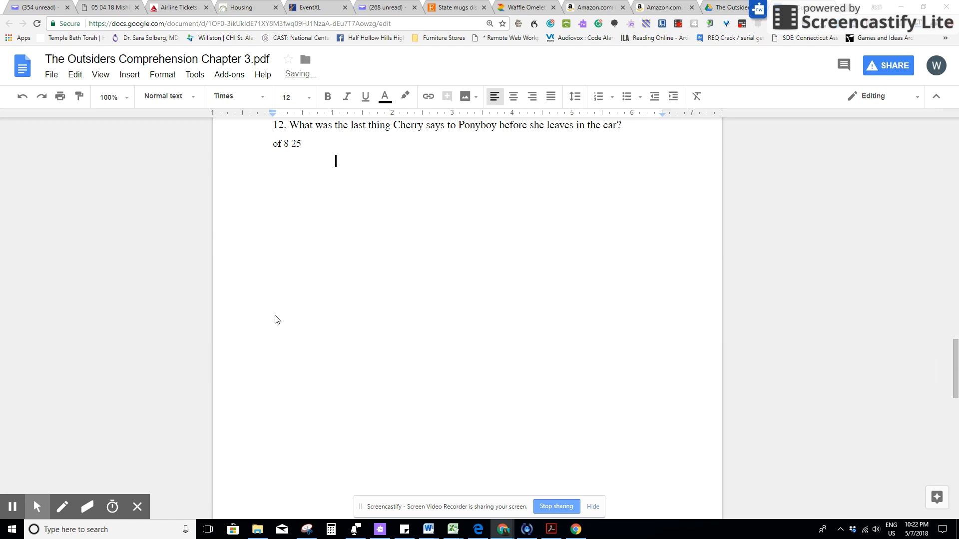
pyautogui.press('BackSpace')
# Step: Delete the leftover footer text "of 8 25" and its empty line between questions 12 and 13
pyautogui.scroll(3, 308, 273)
pyautogui.click(306, 295)
pyautogui.moveTo(306, 295); pyautogui.dragTo(257, 295)
pyautogui.press('BackSpace')
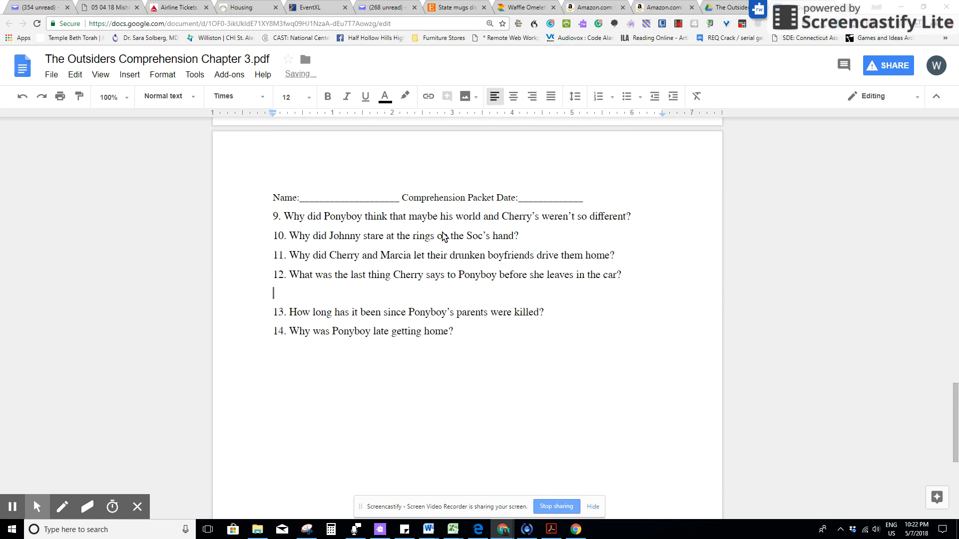
pyautogui.press('BackSpace')
pyautogui.click(585, 198)
pyautogui.click(523, 197)
pyautogui.moveTo(511, 196); pyautogui.dragTo(256, 194)
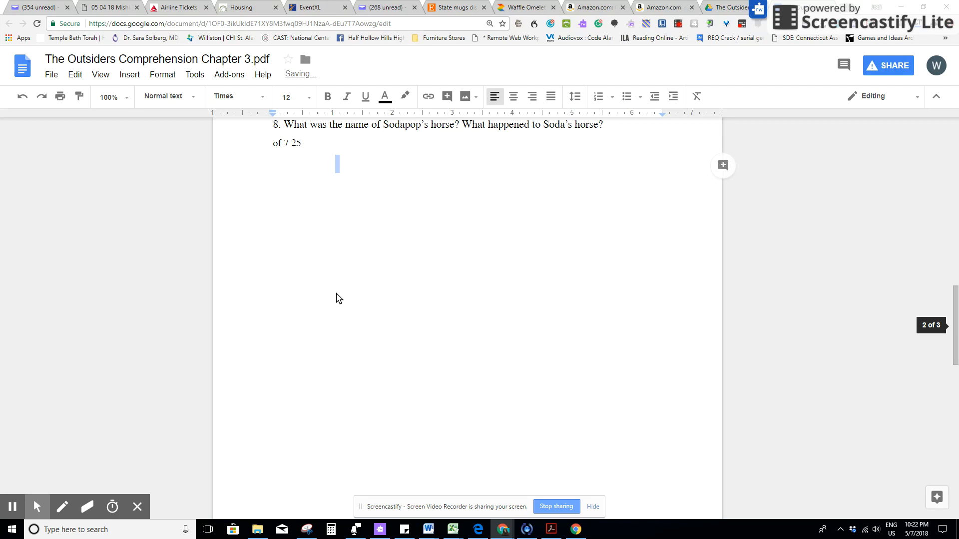
pyautogui.scroll(-6, 336, 298)
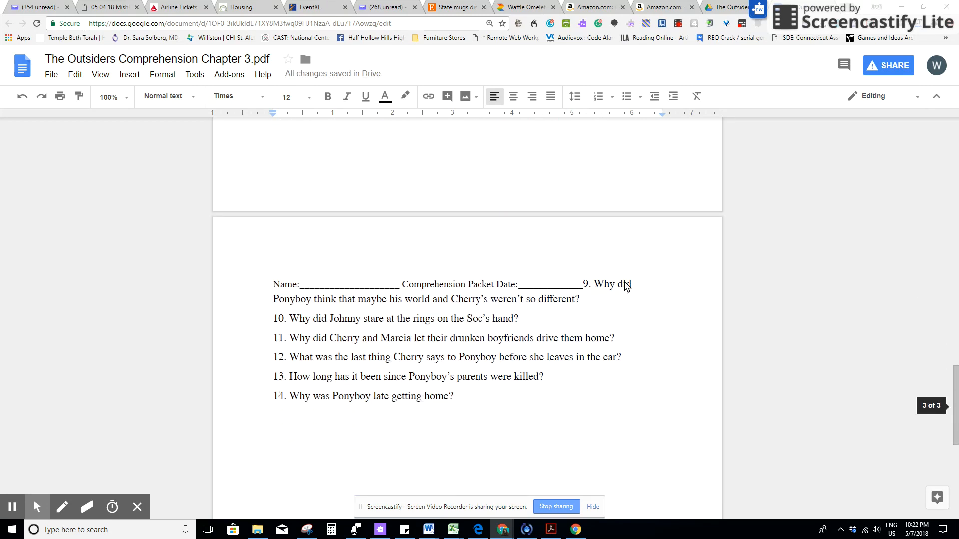
pyautogui.click(587, 284)
pyautogui.press('Return')
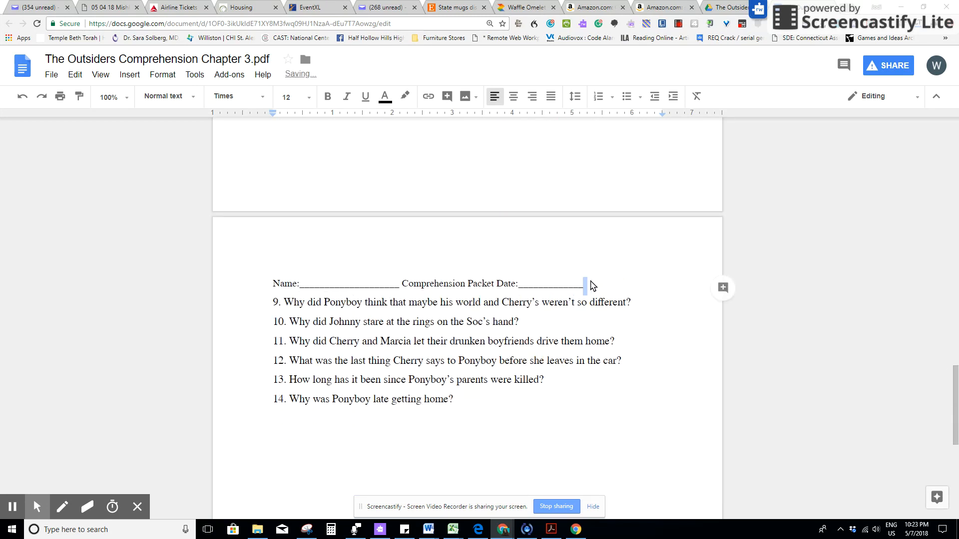
# Step: Delete the Name and Comprehension Packet Date line above question 9 and join that question to the preceding page
pyautogui.doubleClick(517, 283)
pyautogui.moveTo(492, 284); pyautogui.dragTo(264, 283)
pyautogui.press('BackSpace')
pyautogui.press('BackSpace')
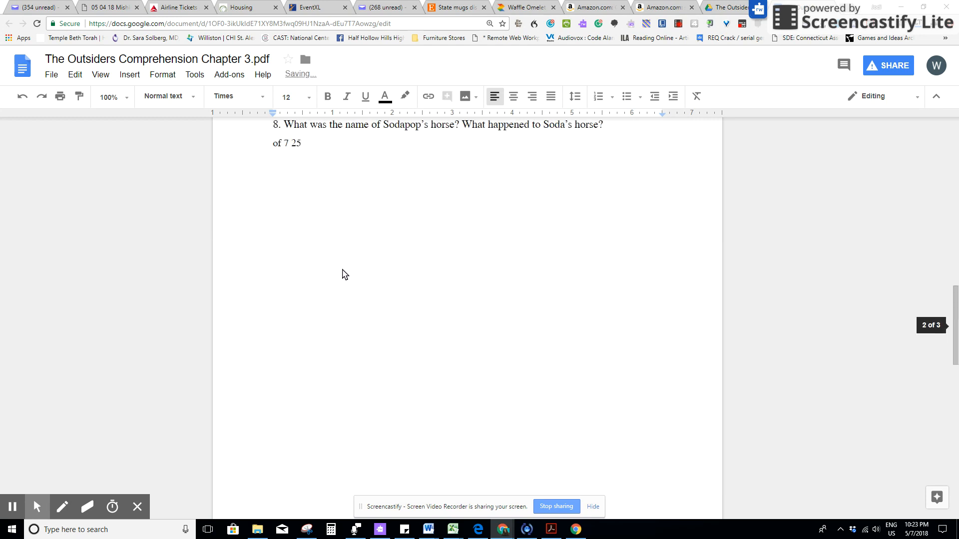
pyautogui.press('Right')
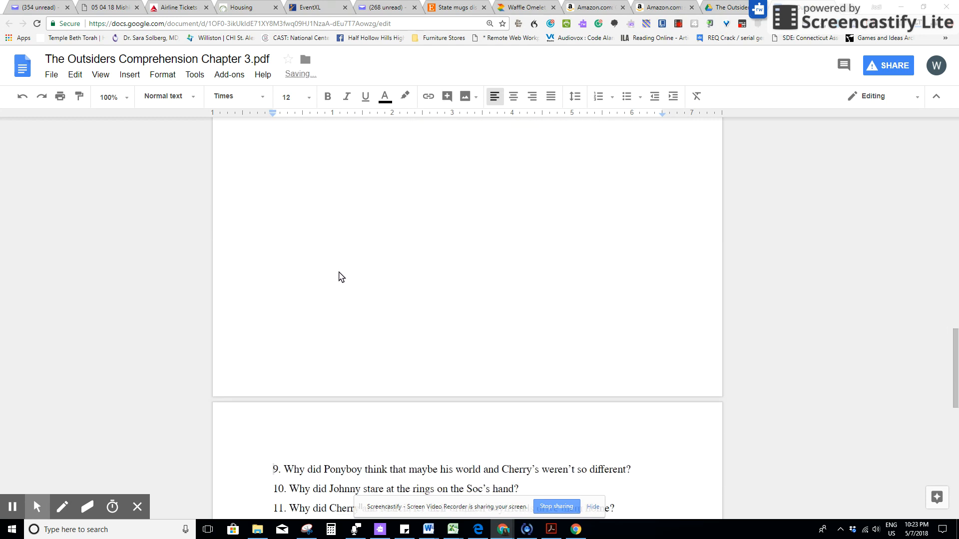
pyautogui.press('BackSpace')
# Step: Delete the leftover footer text "of 7 25" and its empty line between questions 8 and 9
pyautogui.scroll(3, 336, 252)
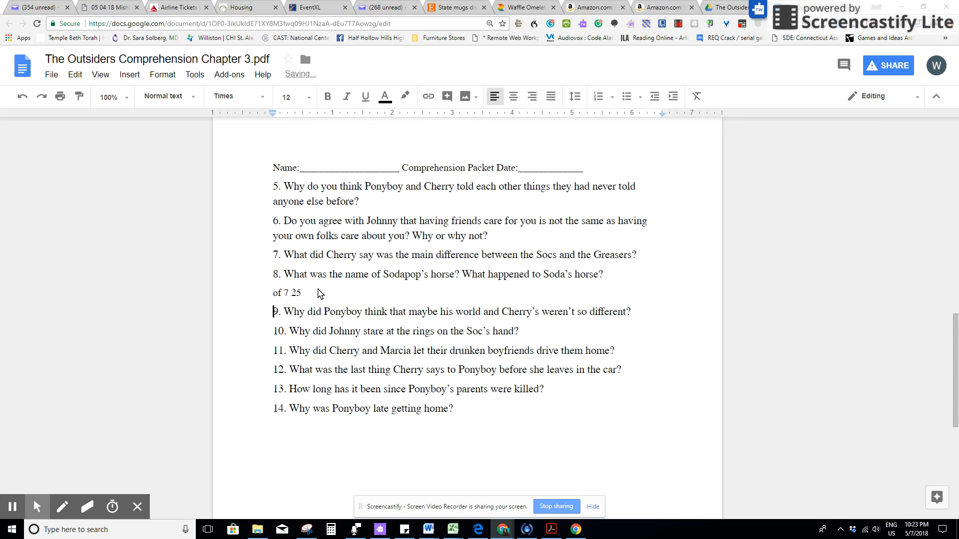
pyautogui.moveTo(305, 293); pyautogui.dragTo(266, 290)
pyautogui.press('BackSpace')
pyautogui.press('BackSpace')
# Step: Delete the Name and Comprehension Packet Date line above question 5 and join that question to the preceding page
pyautogui.click(594, 172)
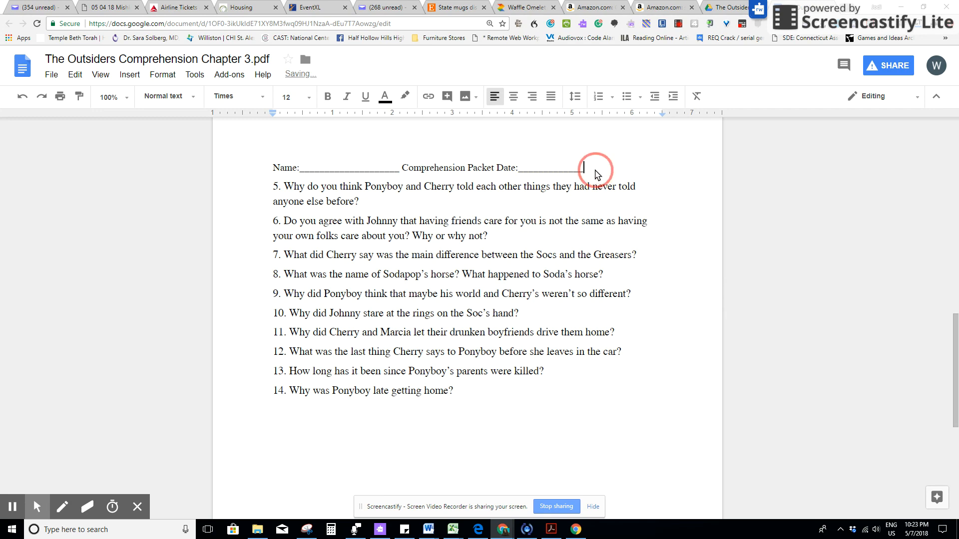
pyautogui.moveTo(596, 171); pyautogui.dragTo(264, 163)
pyautogui.press('BackSpace')
pyautogui.scroll(1, 339, 232)
pyautogui.scroll(-3, 344, 251)
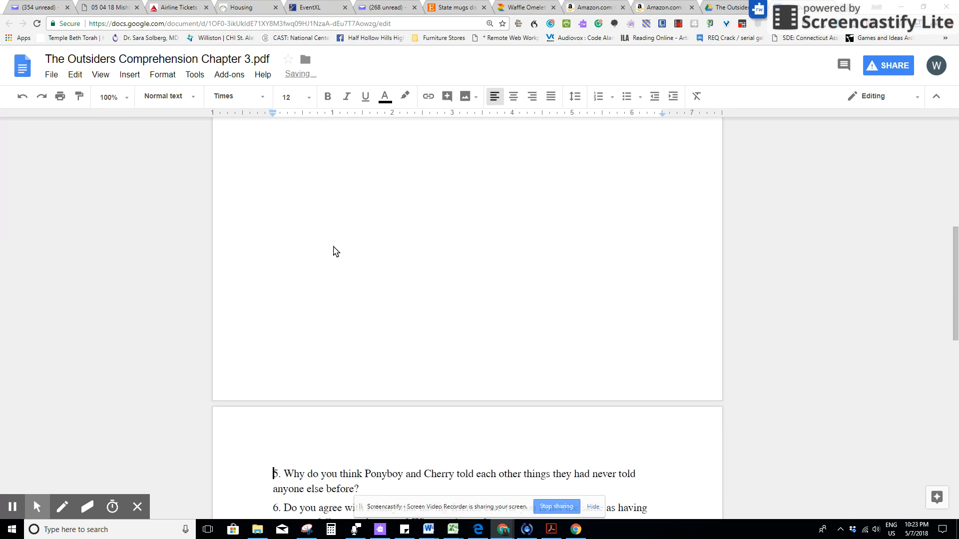
pyautogui.press('BackSpace')
# Step: Delete the leftover footer text "of 6 25" and its empty line between questions 4 and 5
pyautogui.moveTo(315, 141); pyautogui.dragTo(274, 144)
pyautogui.press('BackSpace')
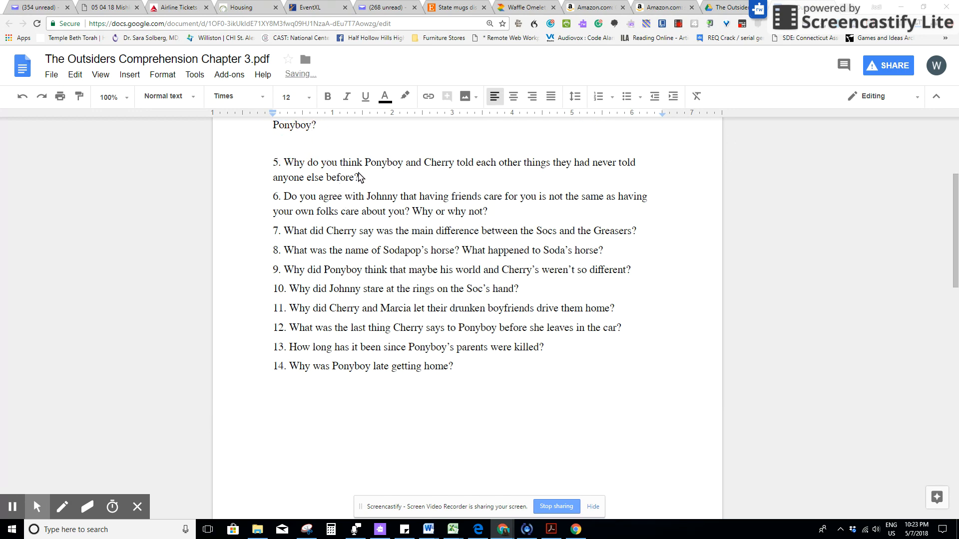
pyautogui.press('BackSpace')
pyautogui.scroll(4, 341, 187)
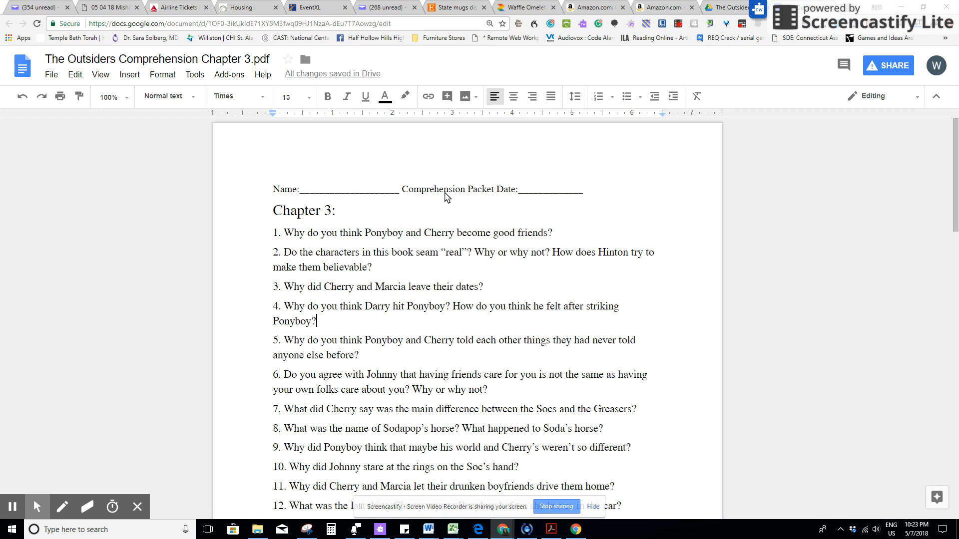
# Step: Format all 14 Chapter 3 questions as an automatic numbered list
pyautogui.click(541, 233)
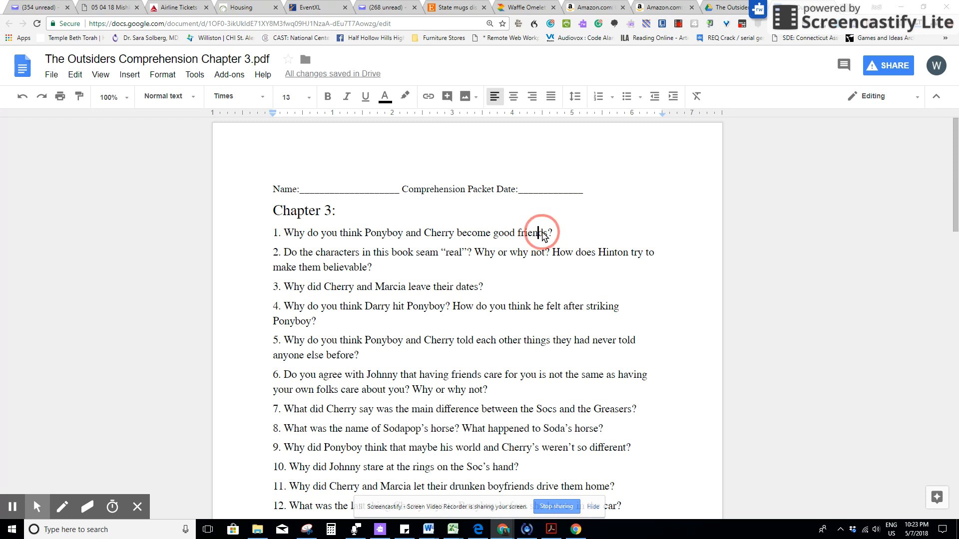
pyautogui.moveTo(268, 233); pyautogui.dragTo(475, 458)
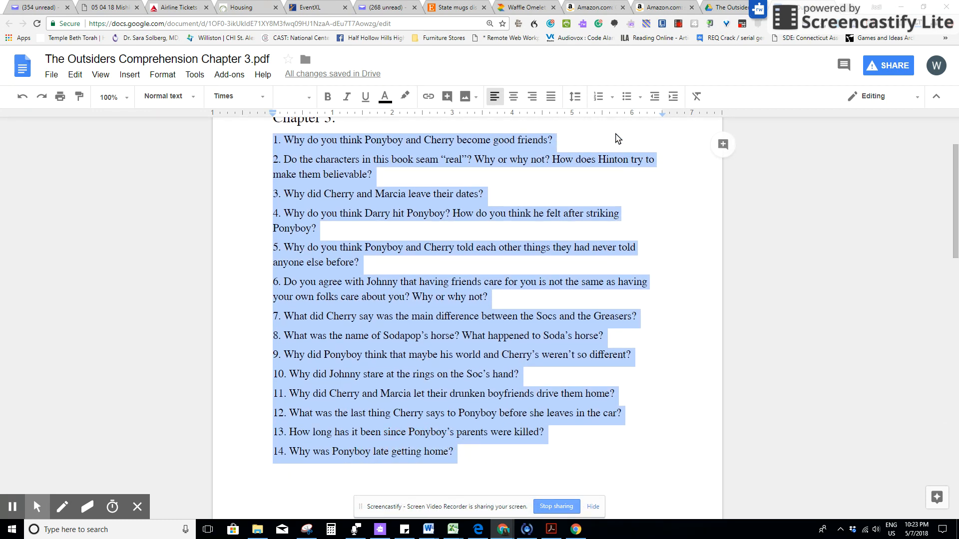
pyautogui.click(598, 97)
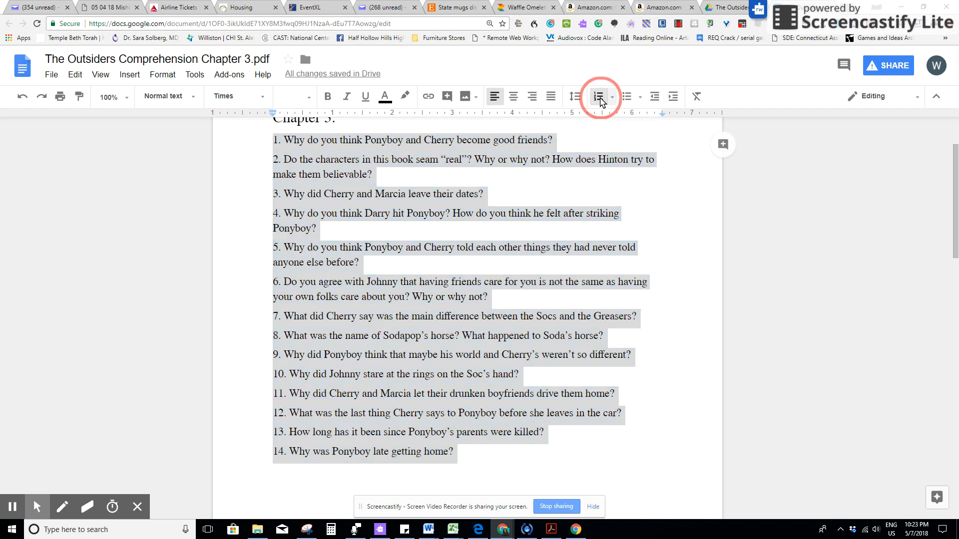
# Step: Remove the duplicate typed numbers from the start of list questions 1 to 3
pyautogui.click(316, 148)
pyautogui.press('BackSpace')
pyautogui.press('BackSpace')
pyautogui.press('BackSpace')
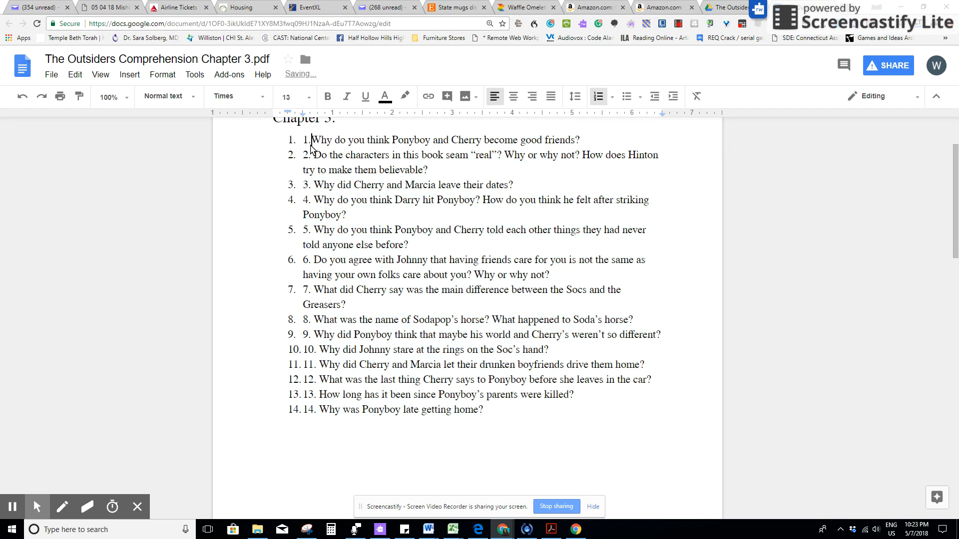
pyautogui.click(315, 156)
pyautogui.press('BackSpace')
pyautogui.press('BackSpace')
pyautogui.press('BackSpace')
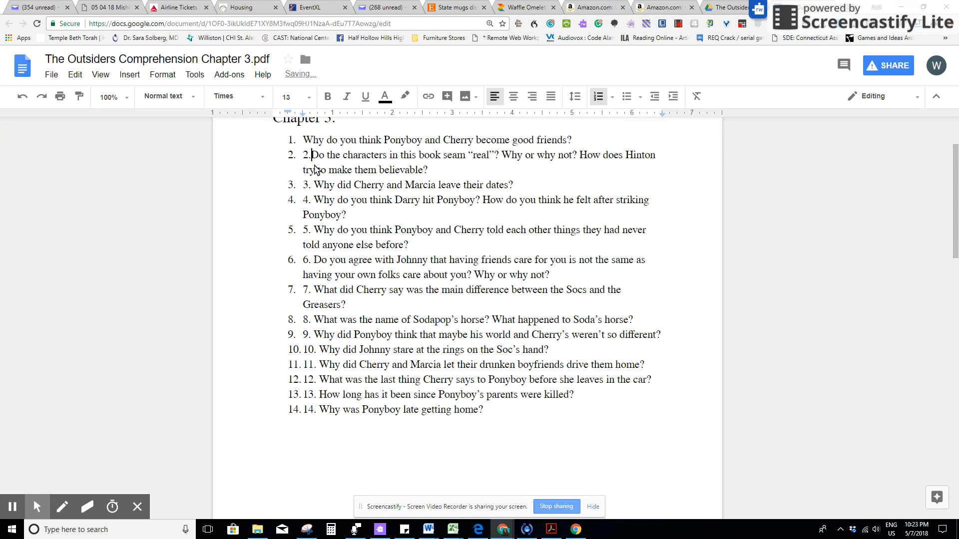
pyautogui.click(313, 186)
pyautogui.press('BackSpace')
pyautogui.press('BackSpace')
pyautogui.press('BackSpace')
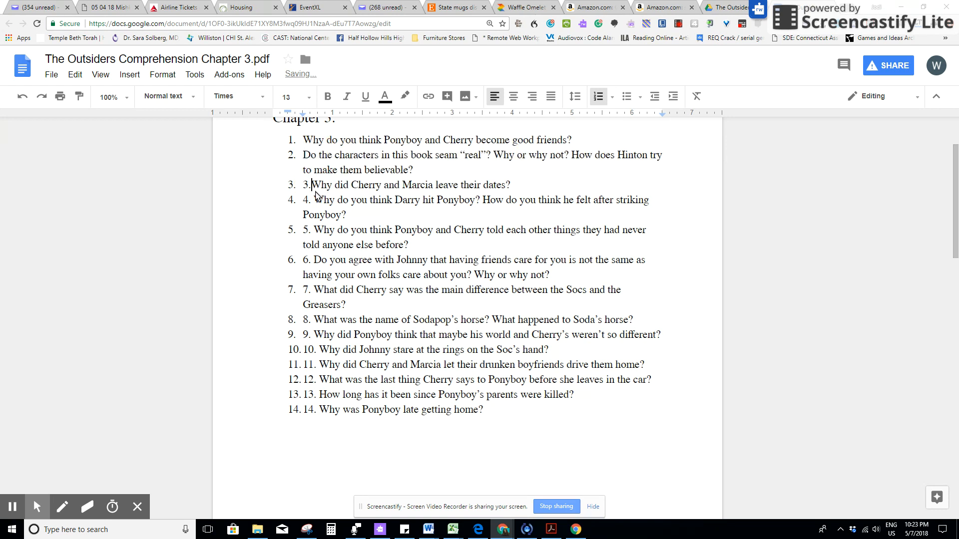
# Step: Remove the duplicate typed numbers from the start of list questions 4 to 6
pyautogui.click(315, 201)
pyautogui.press('BackSpace')
pyautogui.press('BackSpace')
pyautogui.press('BackSpace')
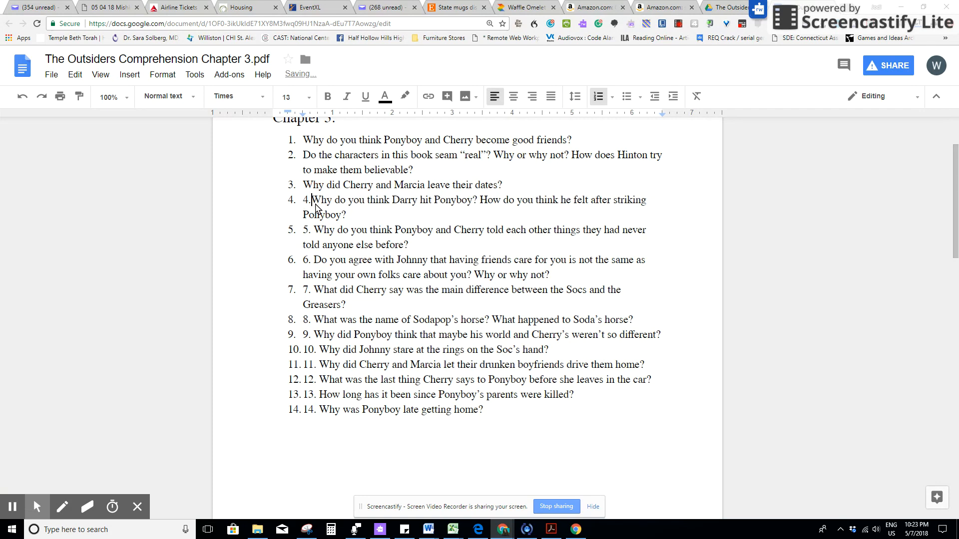
pyautogui.click(314, 231)
pyautogui.press('BackSpace')
pyautogui.press('BackSpace')
pyautogui.press('BackSpace')
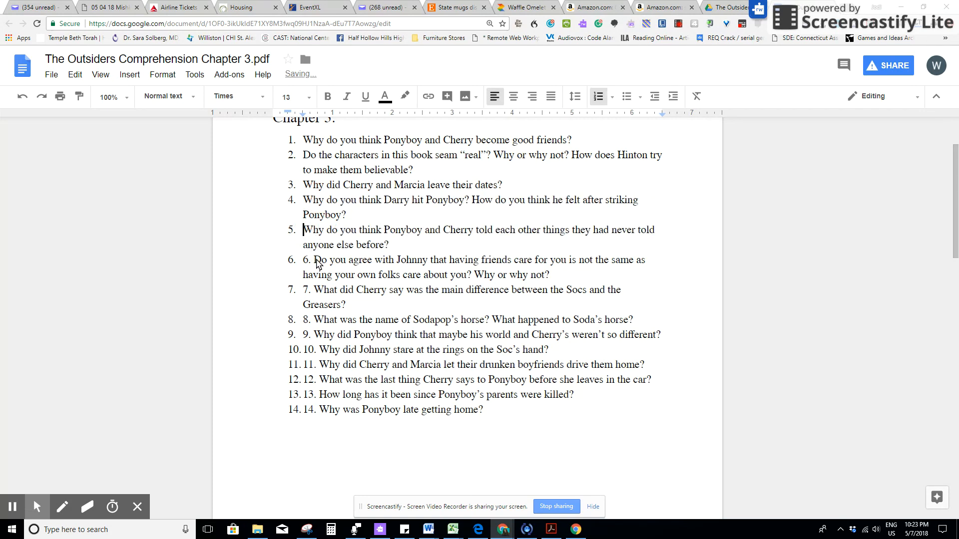
pyautogui.press('BackSpace')
pyautogui.press('BackSpace')
pyautogui.press('BackSpace')
# Step: Remove the duplicate typed numbers from the start of list questions 7 to 9
pyautogui.click(314, 292)
pyautogui.press('BackSpace')
pyautogui.press('BackSpace')
pyautogui.press('BackSpace')
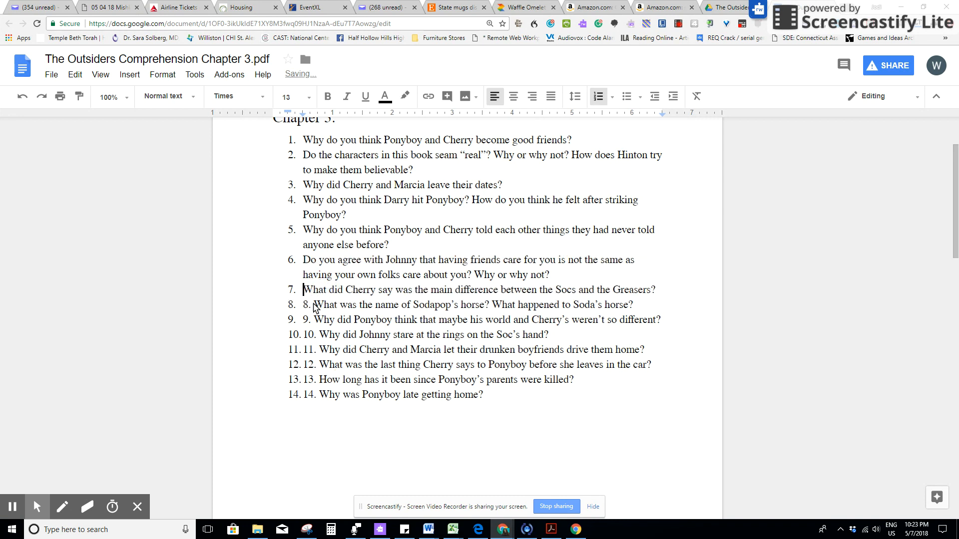
pyautogui.click(315, 308)
pyautogui.press('BackSpace')
pyautogui.press('BackSpace')
pyautogui.press('BackSpace')
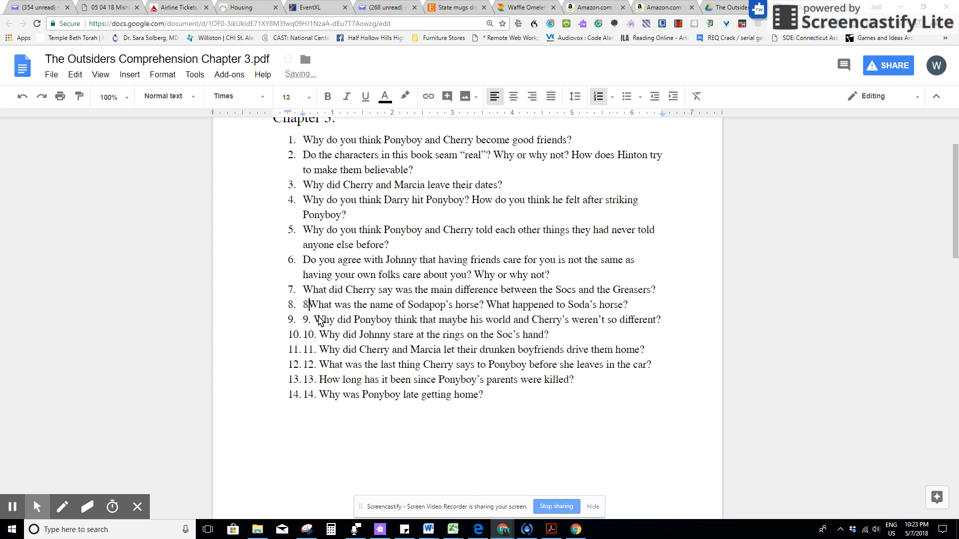
pyautogui.click(317, 320)
pyautogui.press('BackSpace')
pyautogui.press('BackSpace')
pyautogui.press('BackSpace')
# Step: Remove the duplicate typed numbers from the start of list questions 10 and 11
pyautogui.click(321, 336)
pyautogui.press('BackSpace')
pyautogui.press('BackSpace')
pyautogui.press('BackSpace')
pyautogui.press('BackSpace')
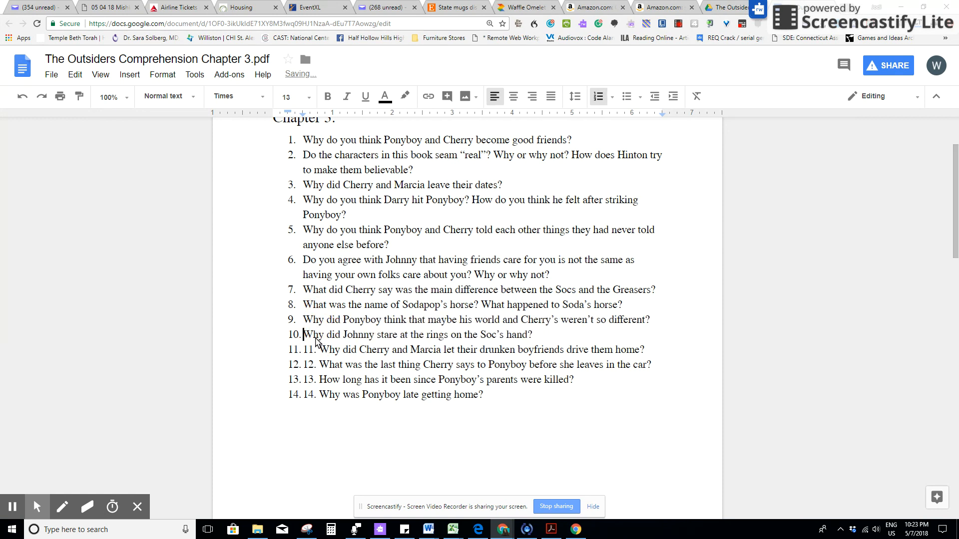
pyautogui.click(320, 351)
pyautogui.press('BackSpace')
pyautogui.press('BackSpace')
pyautogui.press('BackSpace')
pyautogui.press('BackSpace')
# Step: Remove the duplicate typed numbers from the start of list questions 12 and 13
pyautogui.click(320, 365)
pyautogui.press('BackSpace')
pyautogui.press('BackSpace')
pyautogui.press('BackSpace')
pyautogui.press('BackSpace')
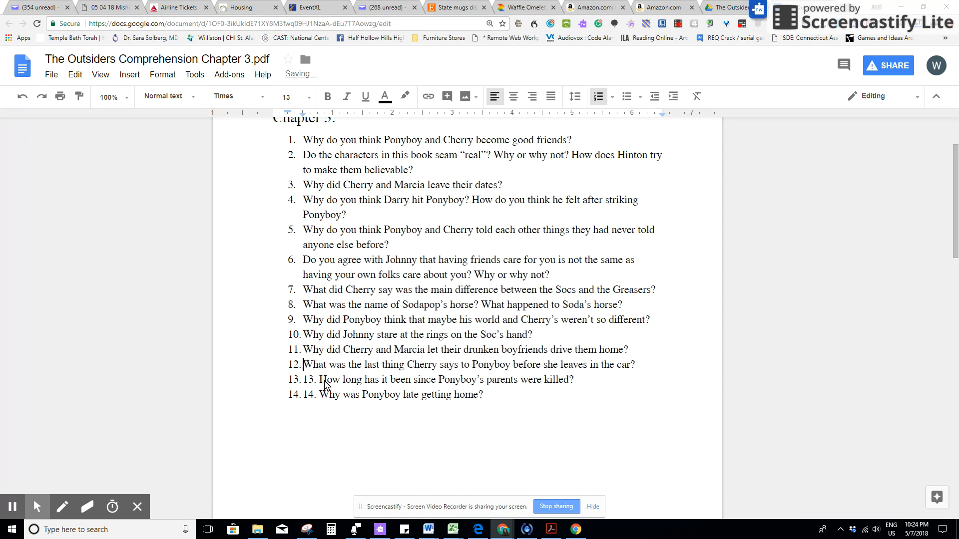
pyautogui.click(320, 380)
pyautogui.press('BackSpace')
pyautogui.press('BackSpace')
pyautogui.press('BackSpace')
pyautogui.press('BackSpace')
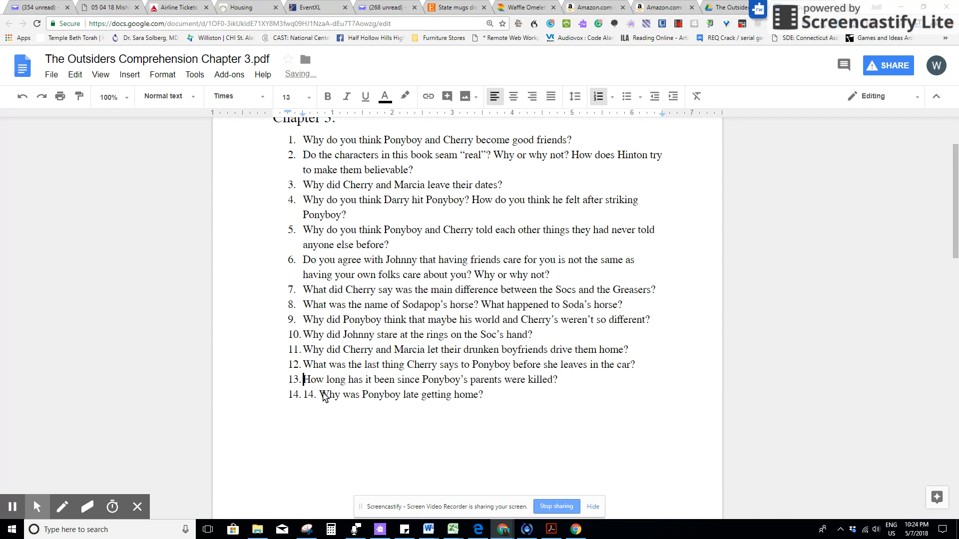
# Step: Remove the duplicate typed number from the start of list question 14
pyautogui.press('BackSpace')
pyautogui.press('BackSpace')
pyautogui.press('BackSpace')
pyautogui.press('BackSpace')
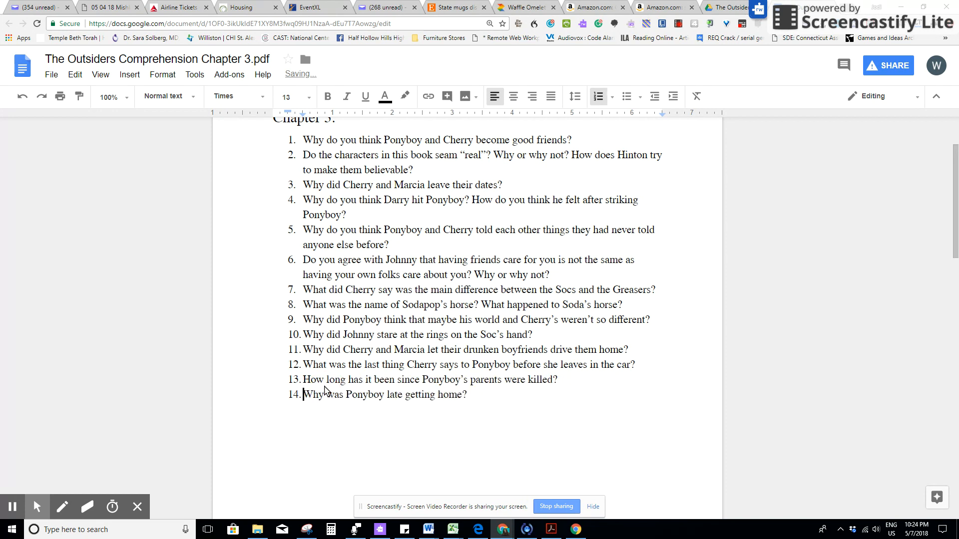
# Step: Split question 2's follow-ups "Why or why not?" and "How does Hinton try to make them believable?" into lettered sub-items a and b
pyautogui.scroll(3, 472, 293)
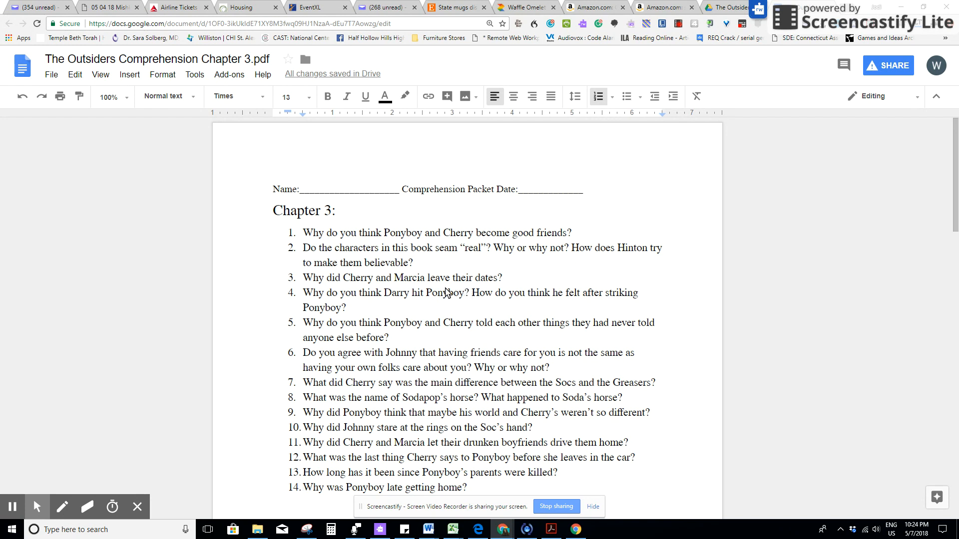
pyautogui.click(477, 366)
pyautogui.click(496, 249)
pyautogui.press('Return')
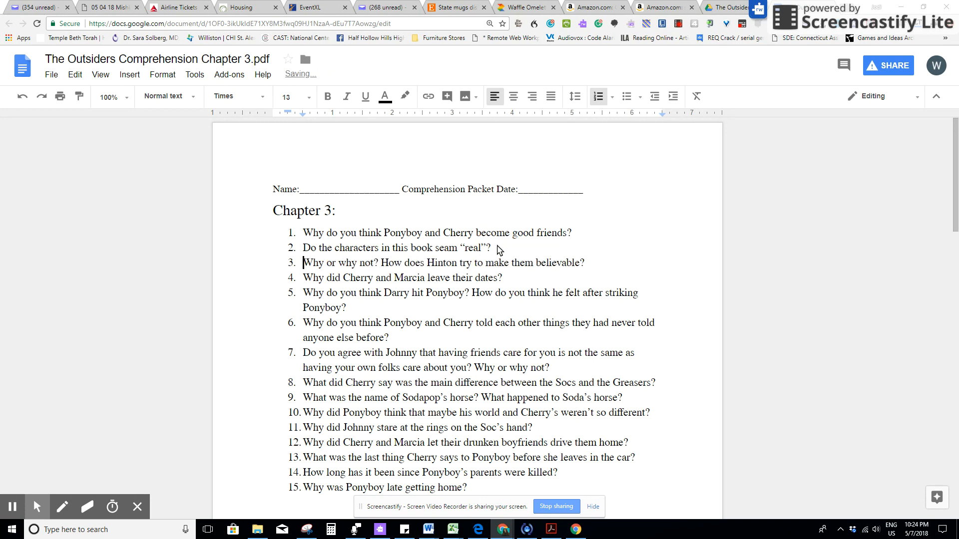
pyautogui.press('Tab')
pyautogui.click(416, 261)
pyautogui.press('Return')
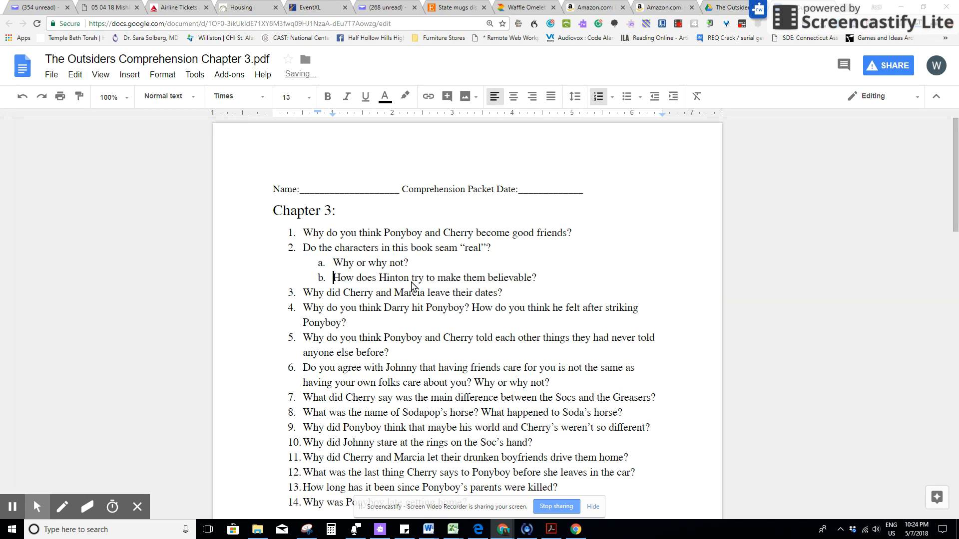
# Step: Turn the follow-ups "How do you think he felt after striking Ponyboy?" and question 6's "Why or why not?" into lettered sub-items
pyautogui.click(473, 308)
pyautogui.press('Return')
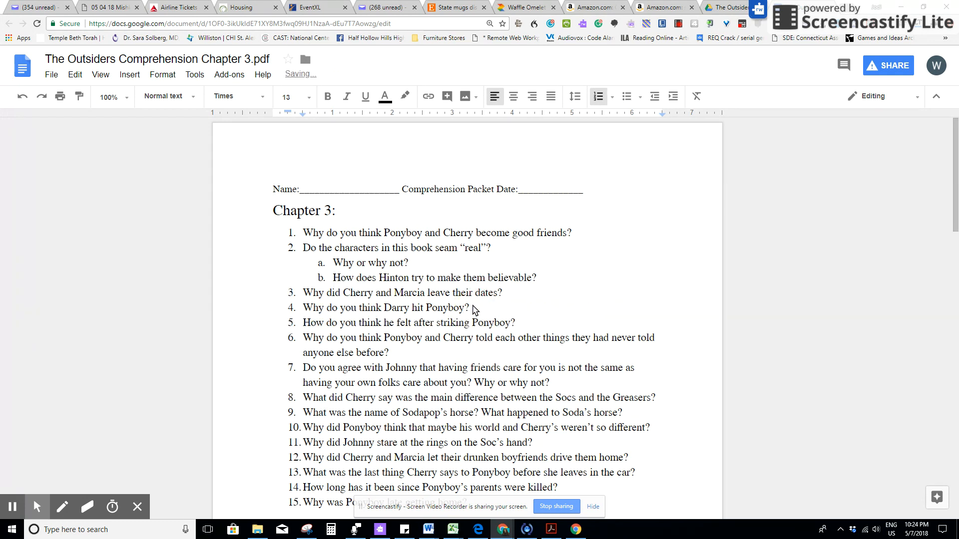
pyautogui.press('Tab')
pyautogui.click(475, 384)
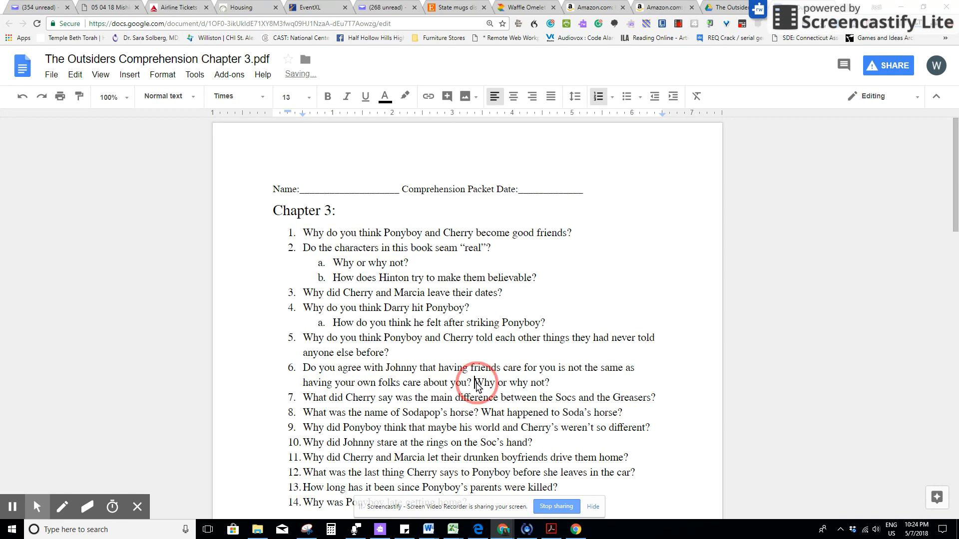
pyautogui.press('Return')
pyautogui.press('Tab')
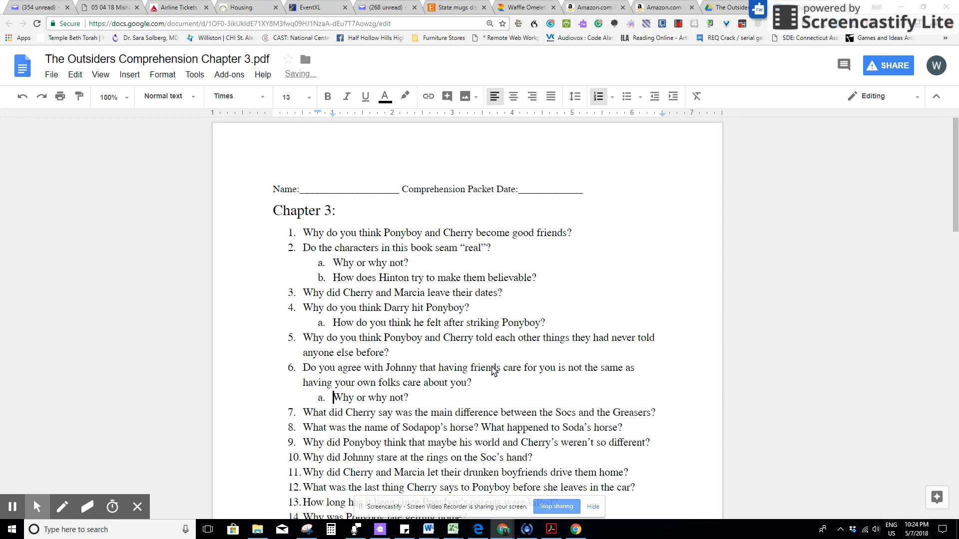
# Step: Turn question 8's follow-up "What happened to Soda's horse?" into a lettered sub-item
pyautogui.scroll(-2, 490, 367)
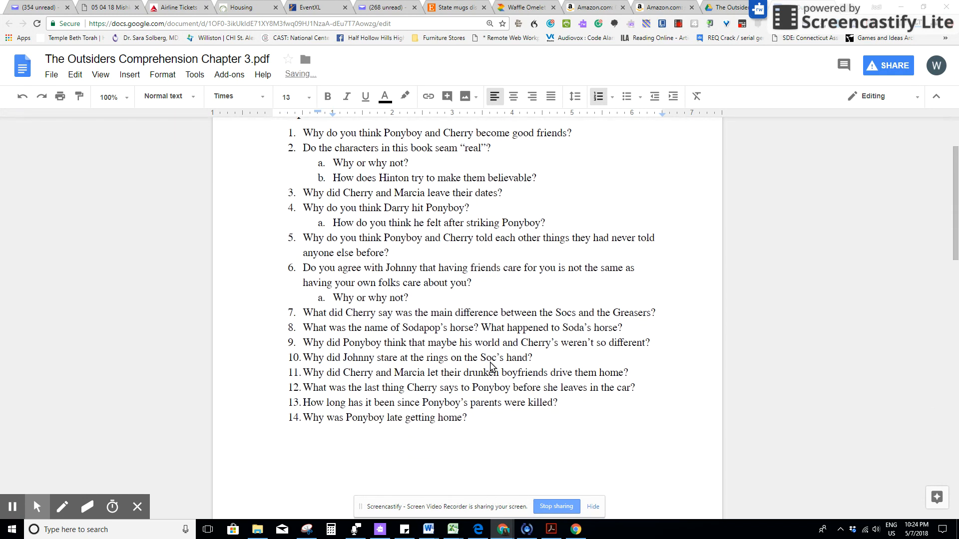
pyautogui.click(482, 328)
pyautogui.press('Return')
pyautogui.press('Tab')
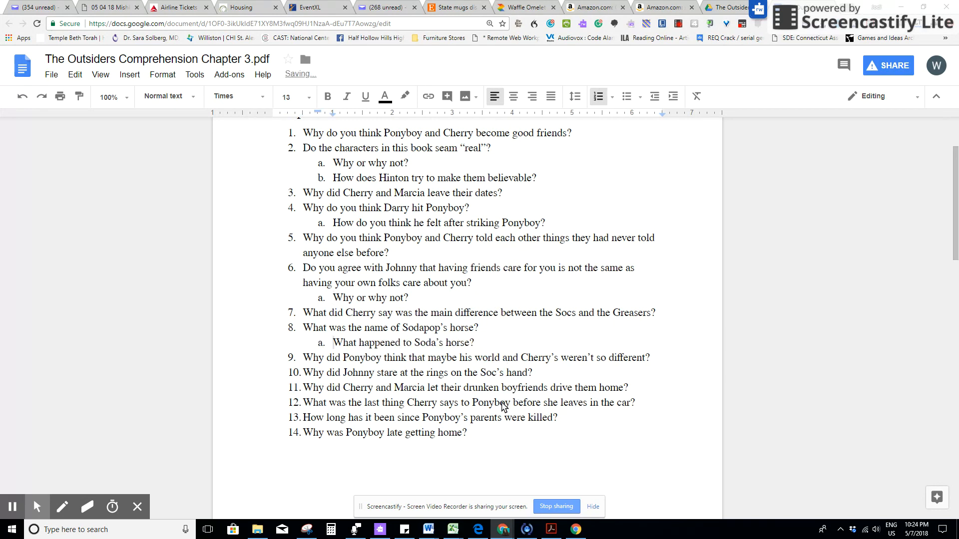
# Step: Set the line spacing of the whole question list, questions 1 to 14, to 1.5
pyautogui.click(475, 440)
pyautogui.moveTo(478, 444); pyautogui.dragTo(285, 193)
pyautogui.click(575, 97)
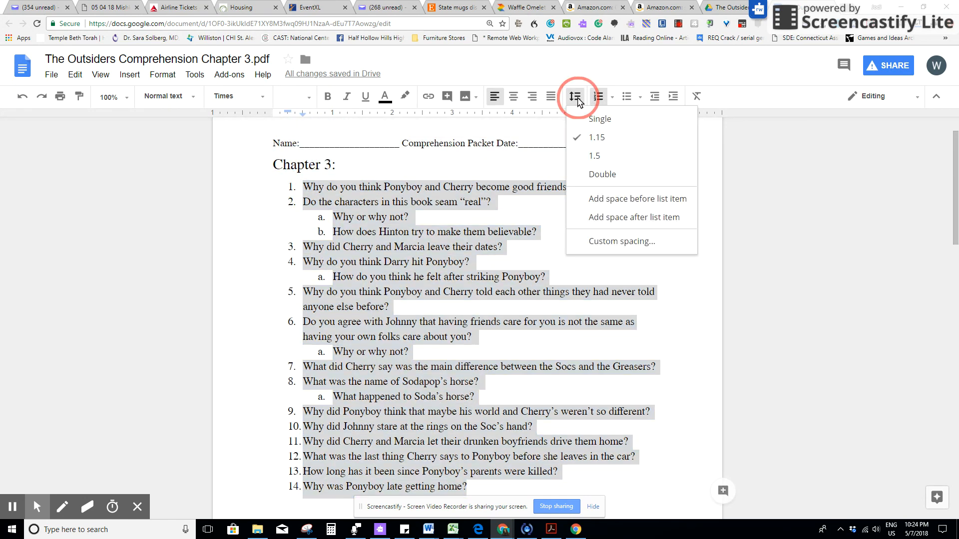
pyautogui.click(589, 156)
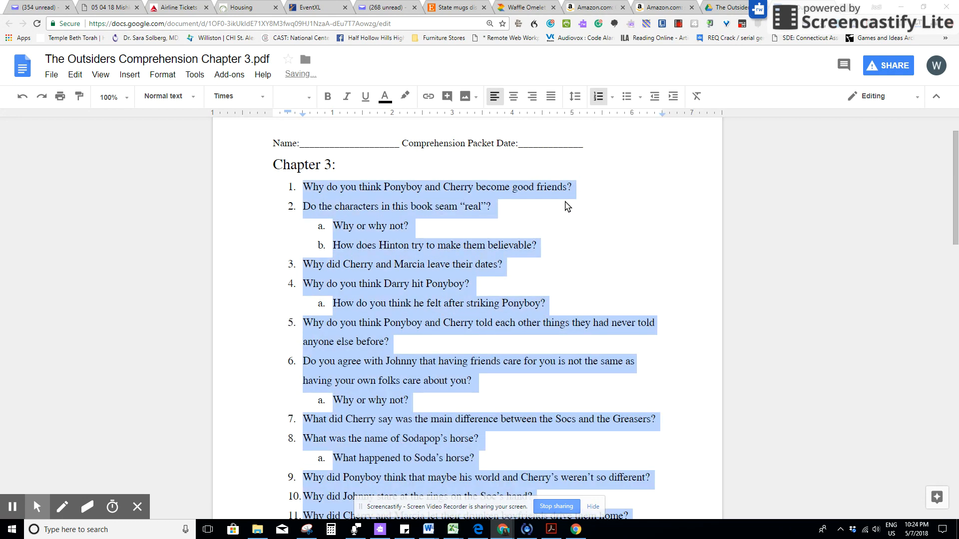
# Step: Add an empty lettered answer sub-item under question 1 and set its text color to blue
pyautogui.click(579, 202)
pyautogui.click(573, 188)
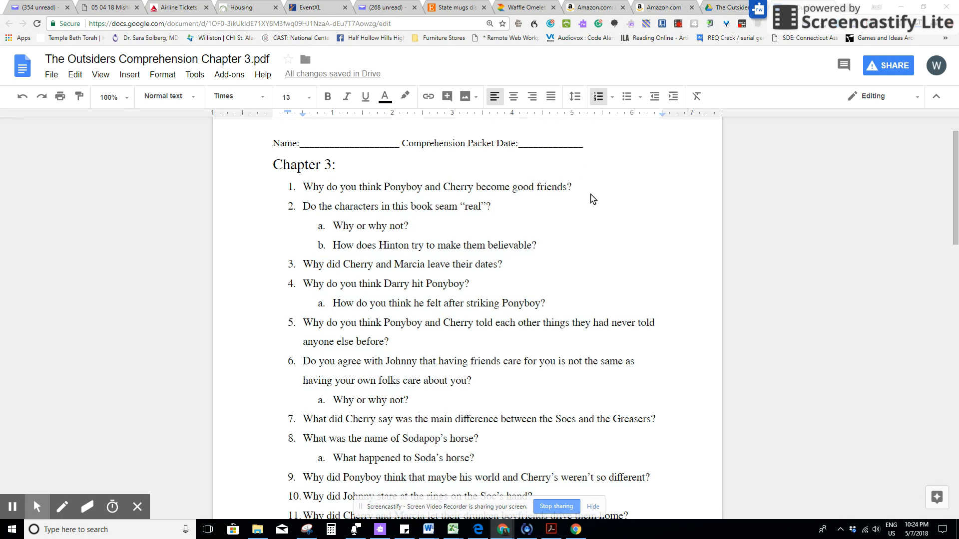
pyautogui.press('Return')
pyautogui.press('Tab')
pyautogui.click(385, 97)
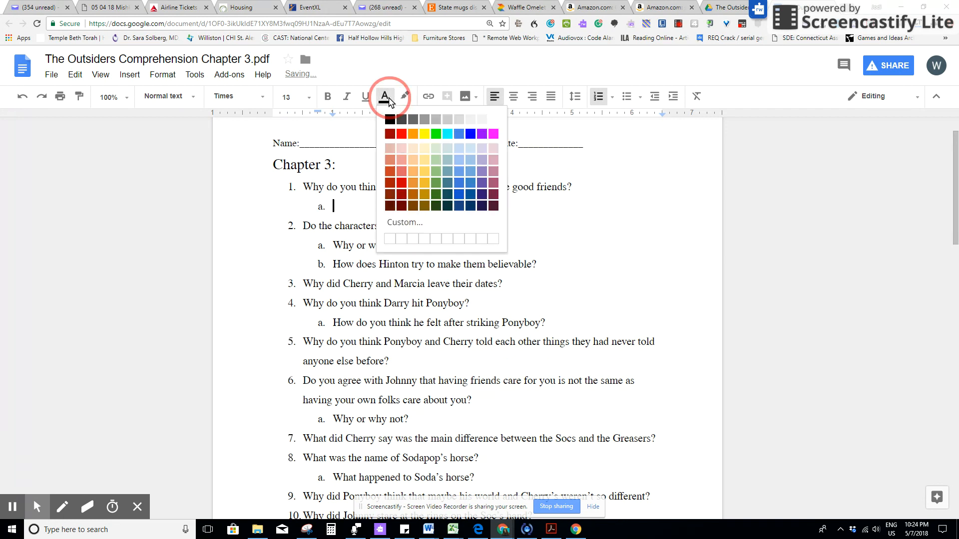
pyautogui.click(472, 134)
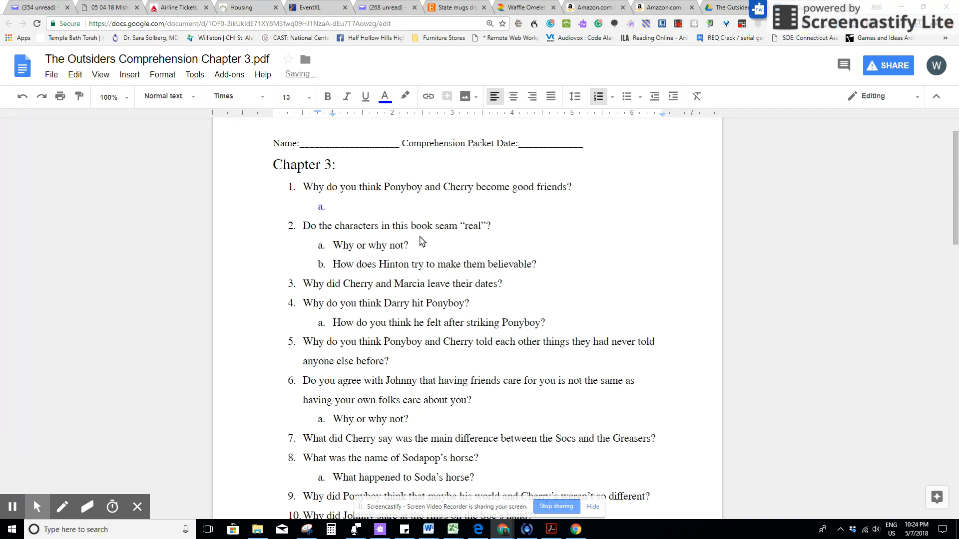
# Step: Add an empty lettered answer sub-item directly under question 2's main line and set its text color to blue
pyautogui.doubleClick(500, 226)
pyautogui.click(510, 226)
pyautogui.press('Return')
pyautogui.press('Tab')
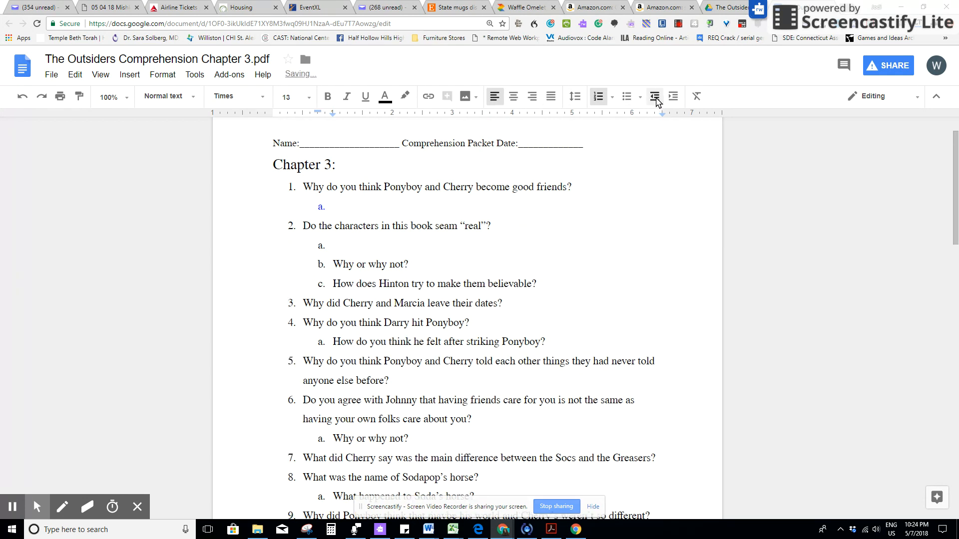
pyautogui.click(574, 97)
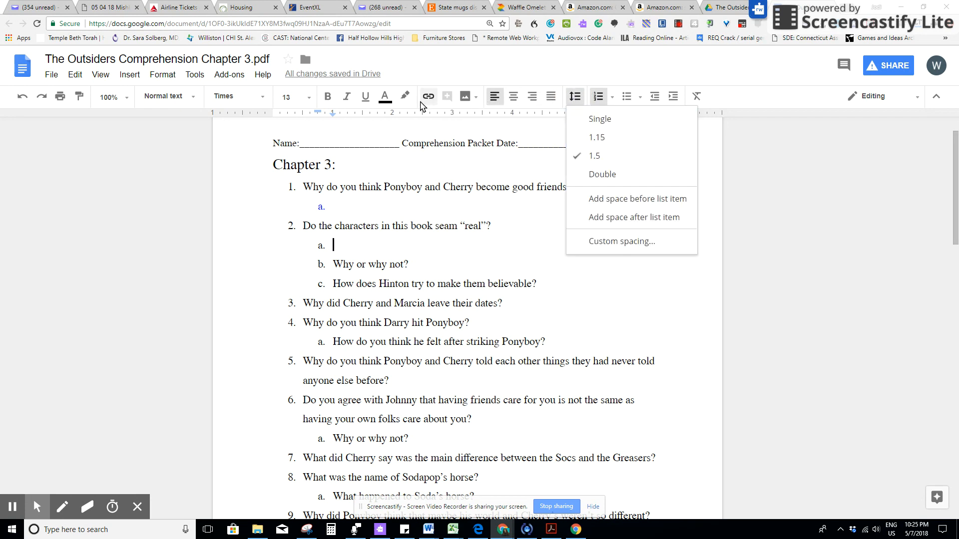
pyautogui.click(384, 96)
pyautogui.click(469, 137)
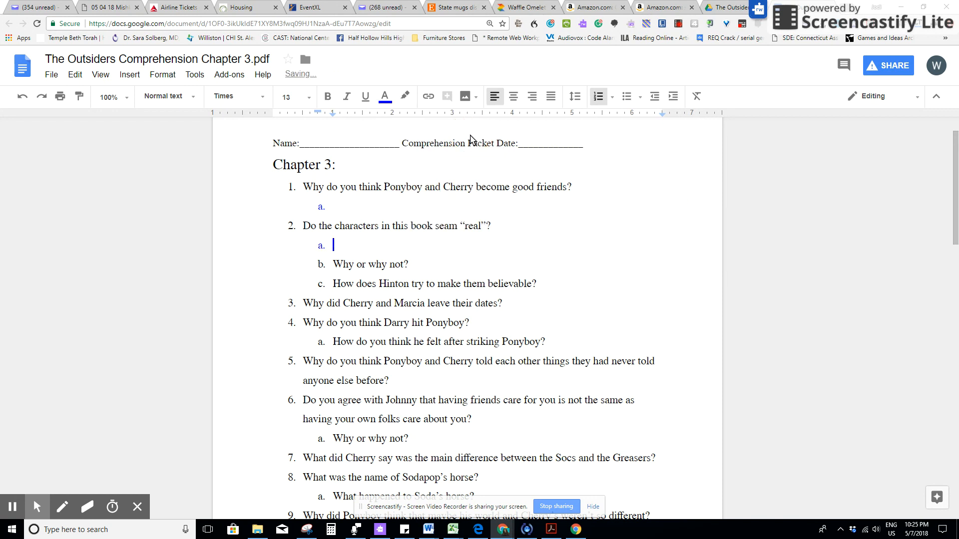
# Step: Add an empty, blue-colored answer item nested one level below question 2's "Why or why not?"
pyautogui.click(413, 265)
pyautogui.press('Return')
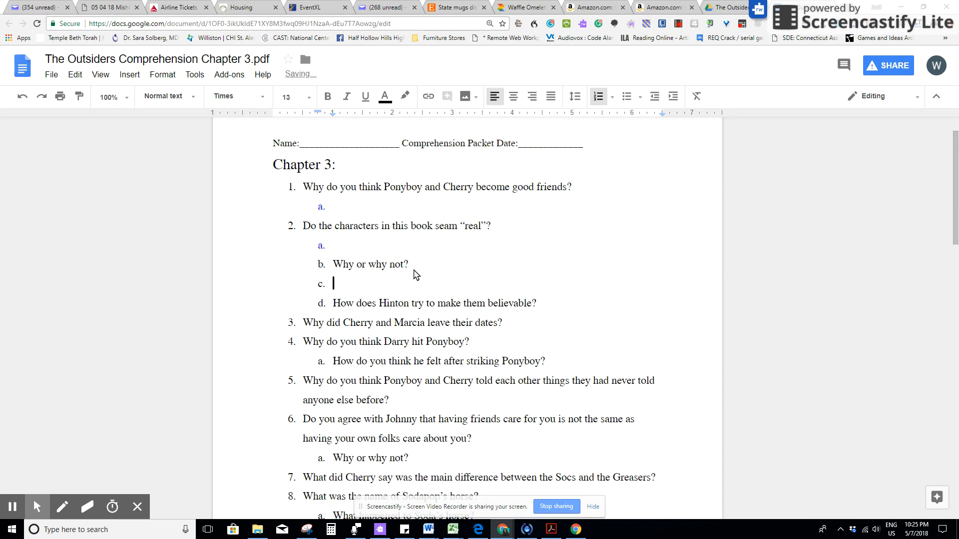
pyautogui.press('Tab')
pyautogui.click(386, 99)
pyautogui.click(468, 133)
# Step: Add an empty, blue-colored answer item nested one level below "How does Hinton try to make them believable?"
pyautogui.click(538, 305)
pyautogui.press('Return')
pyautogui.press('Tab')
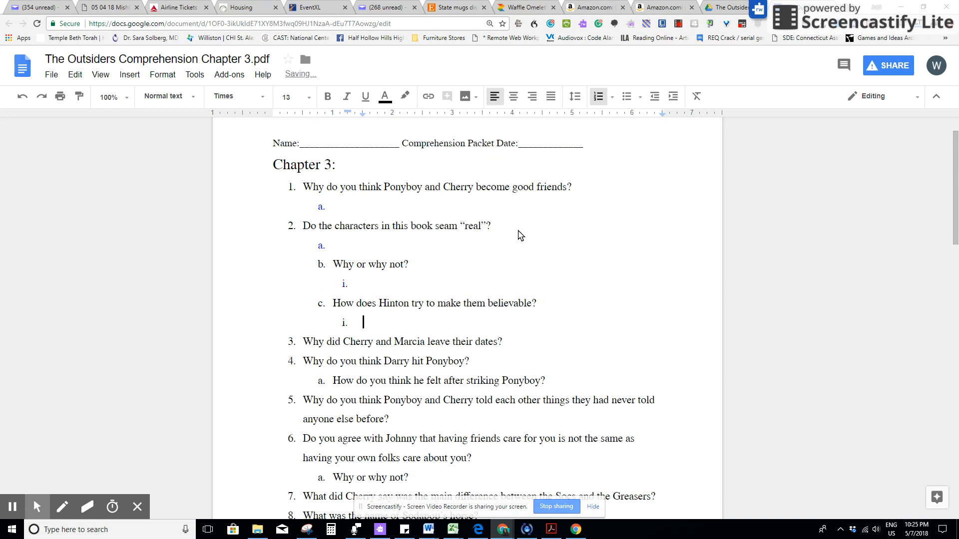
pyautogui.click(385, 96)
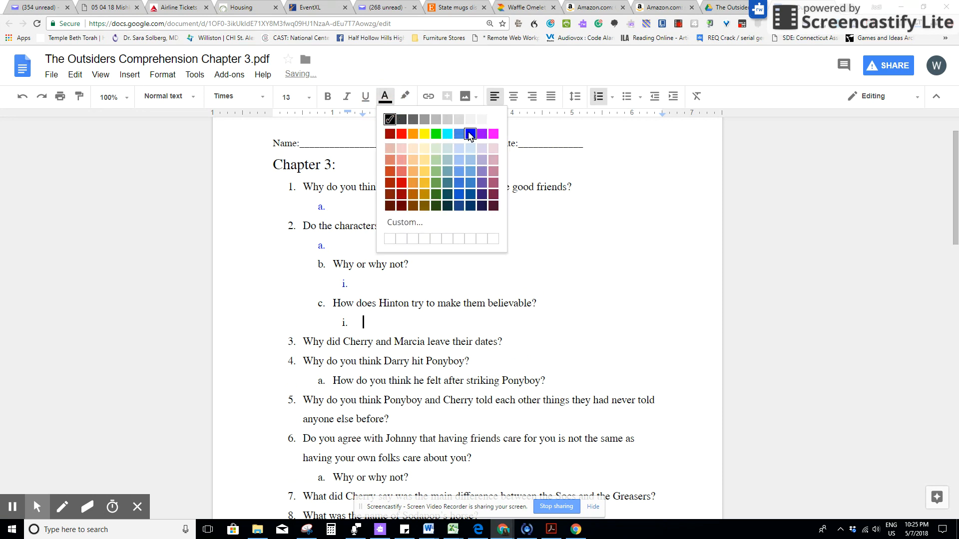
pyautogui.click(471, 133)
# Step: Delete the Name / Comprehension Packet Date line above the Chapter 3 heading
pyautogui.scroll(1, 506, 229)
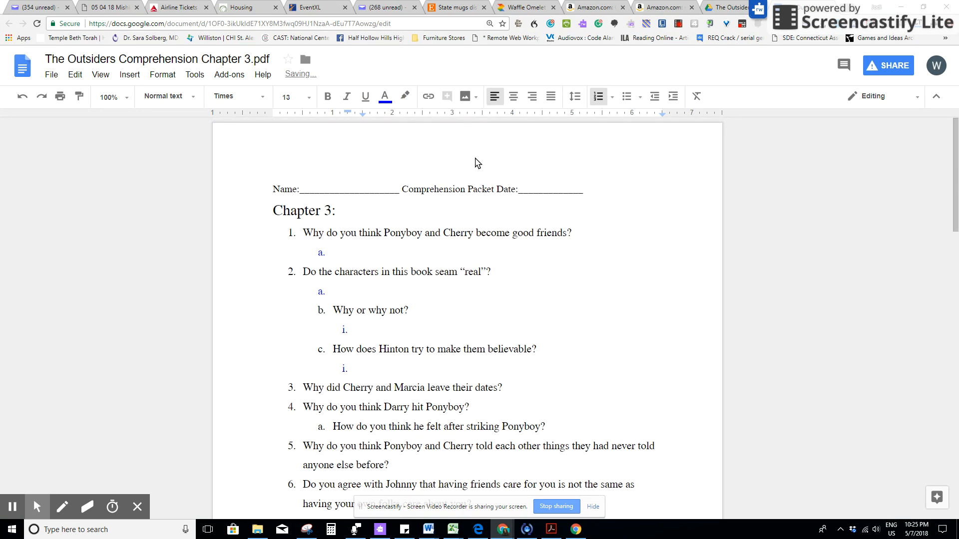
pyautogui.click(468, 188)
pyautogui.moveTo(582, 193); pyautogui.dragTo(231, 188)
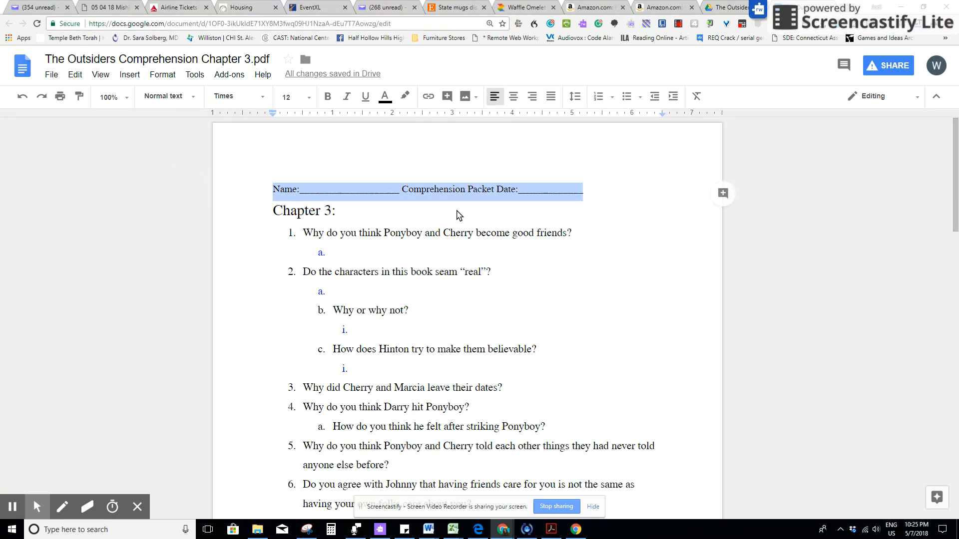
pyautogui.press('BackSpace')
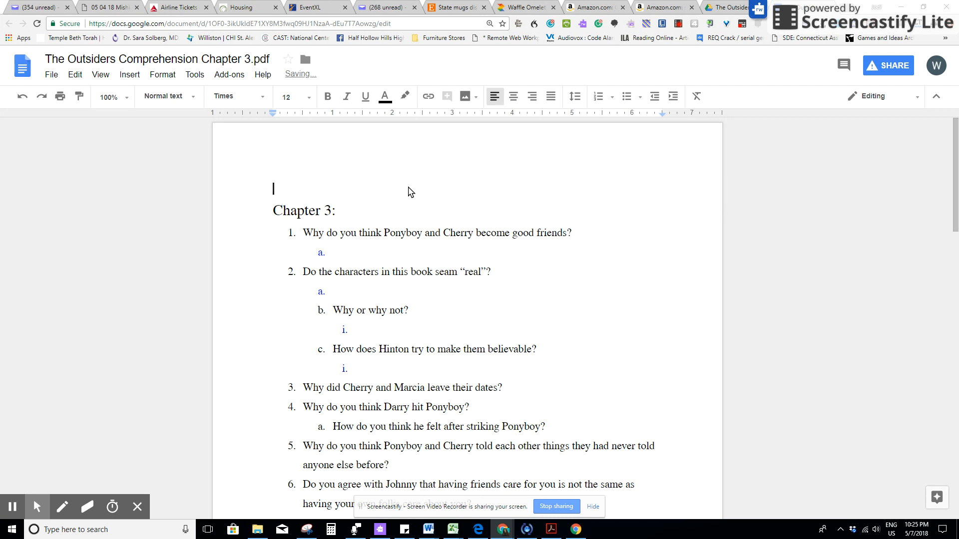
# Step: Fill the page header with "Name" at the left and "The Outsiders Chapter 3" at the right
pyautogui.doubleClick(272, 163)
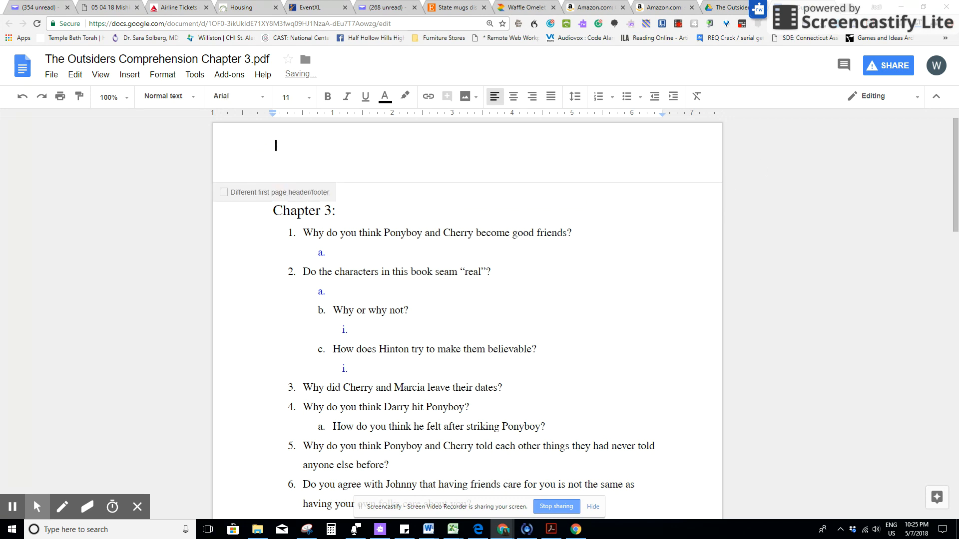
pyautogui.write('Name')
pyautogui.write('TY')
pyautogui.write('hew')
pyautogui.press('BackSpace')
pyautogui.write('Outsiders')
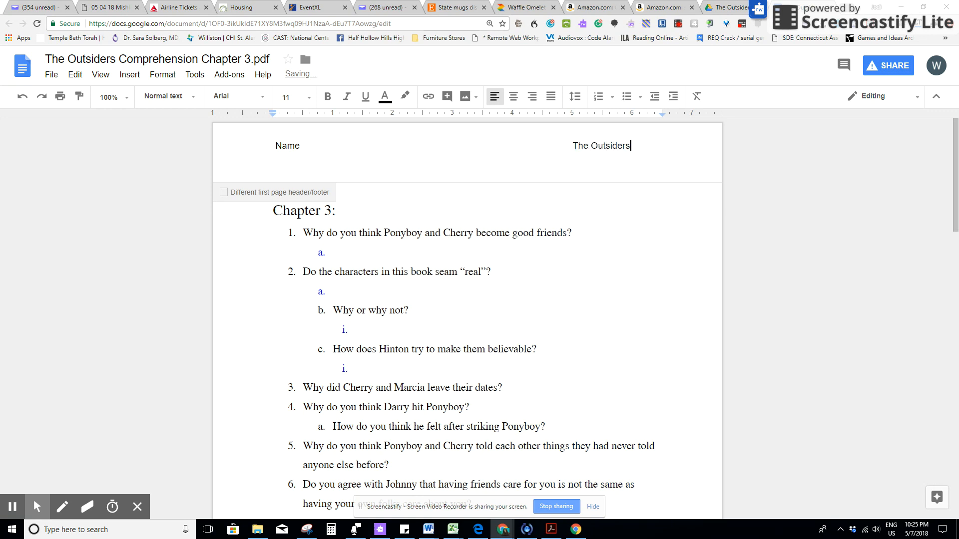
pyautogui.write(' Chapter 3')
pyautogui.press('BackSpace')
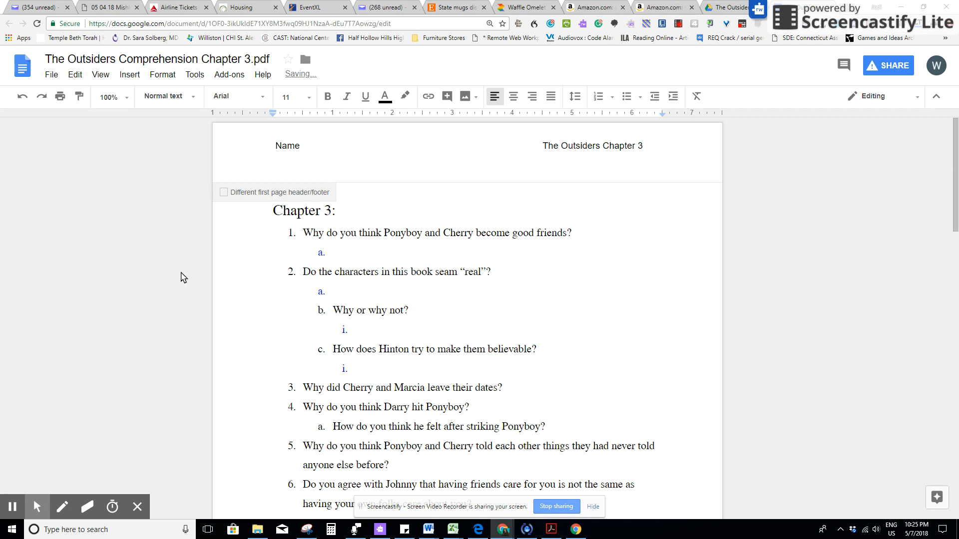
# Step: Insert "The Outsiders" before "Chapter 3:" in the body heading, using the suggested spelling correction for the misspelled word
pyautogui.click(321, 217)
pyautogui.click(274, 209)
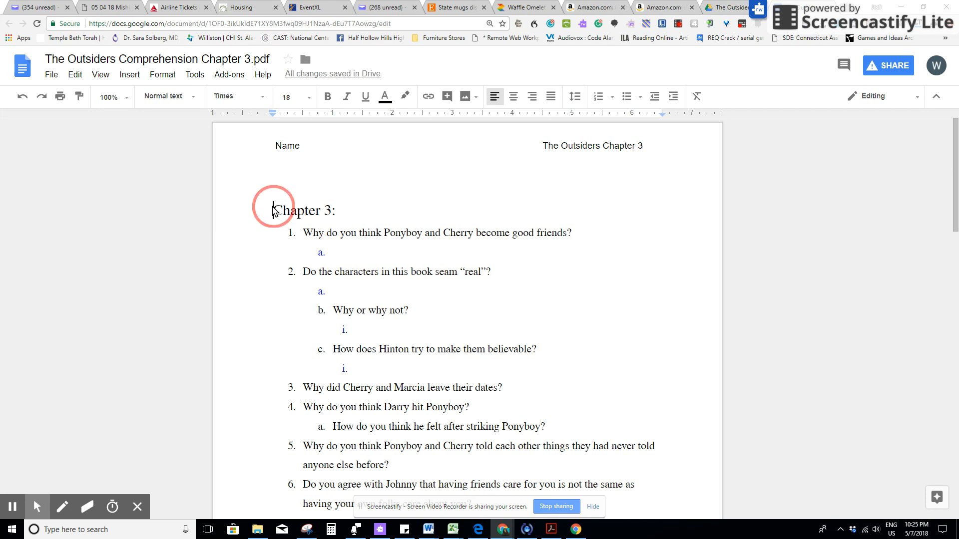
pyautogui.write('The O')
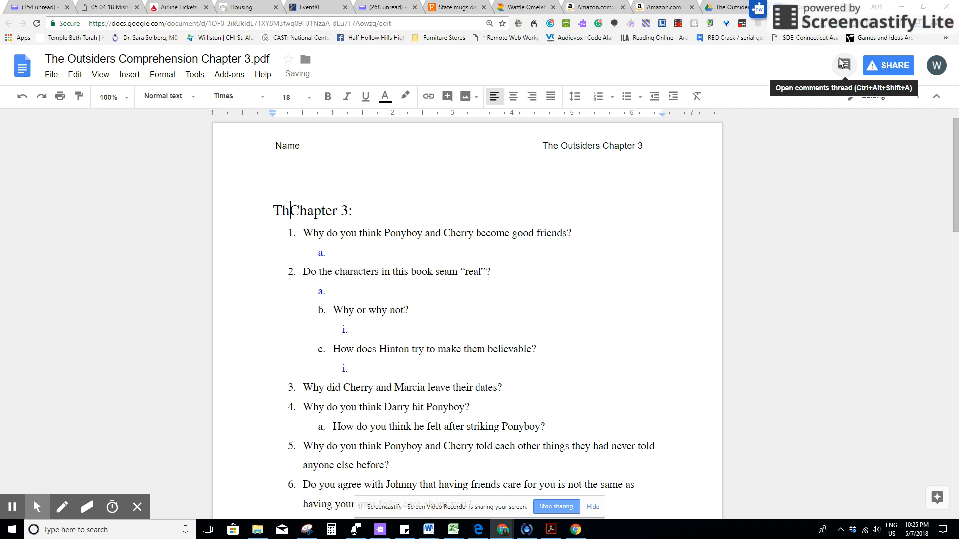
pyautogui.write('usiders')
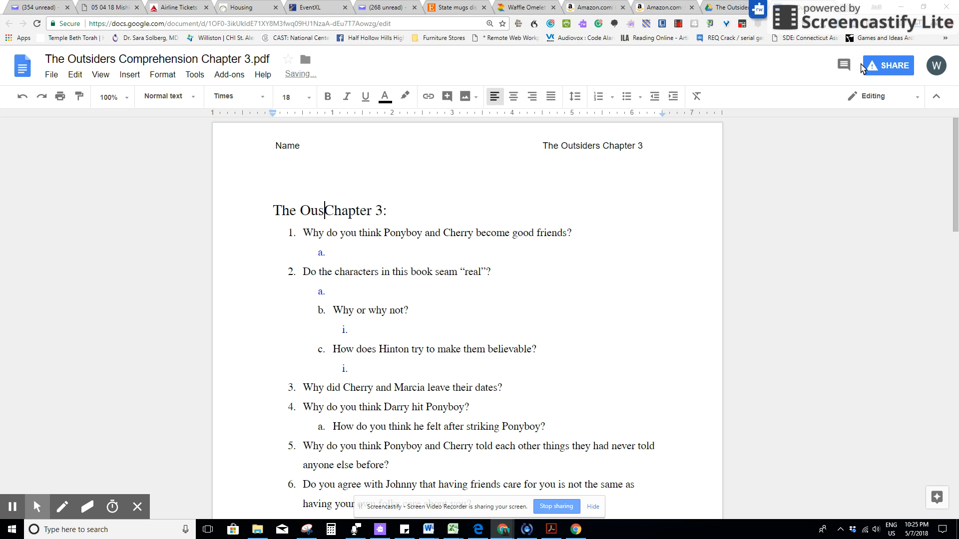
pyautogui.moveTo(867, 73)
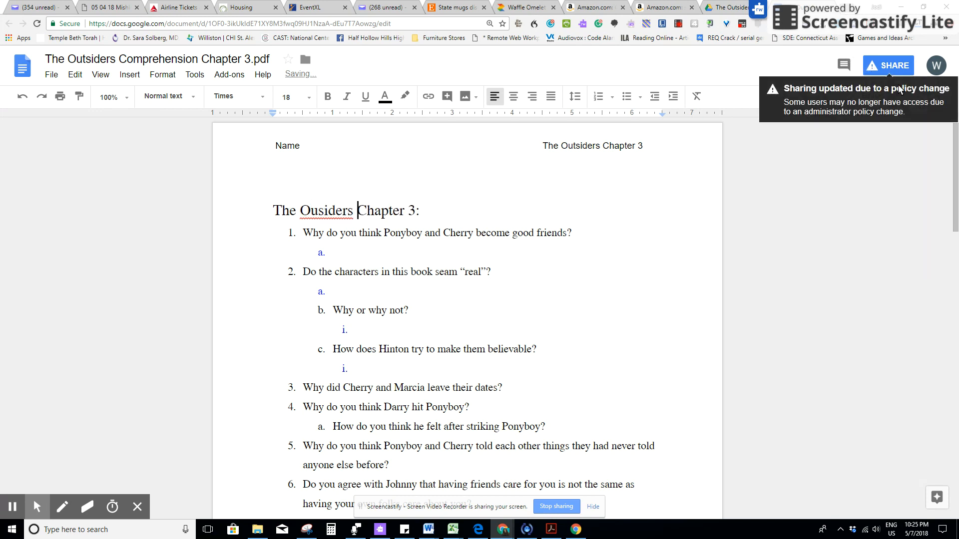
pyautogui.click(338, 210)
pyautogui.rightClick(338, 210)
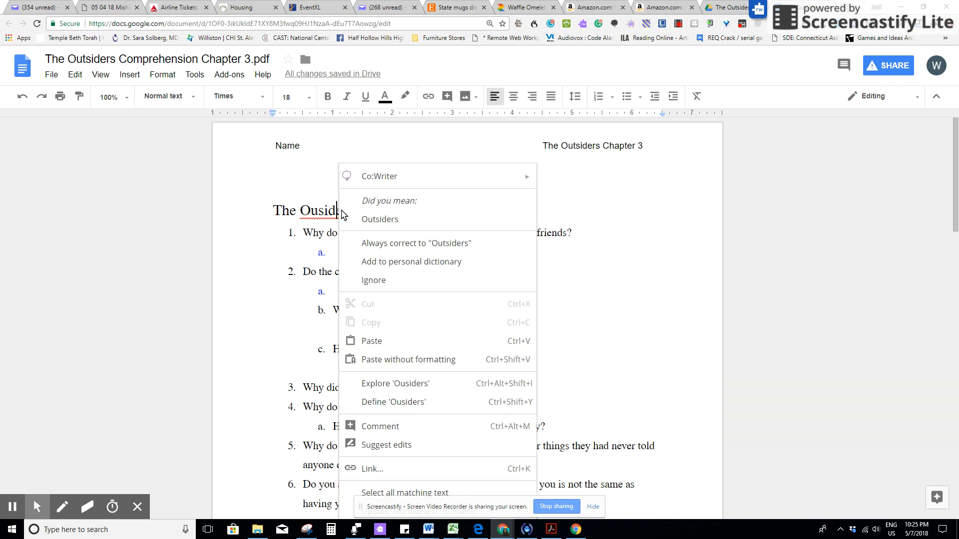
pyautogui.click(319, 212)
pyautogui.rightClick(326, 211)
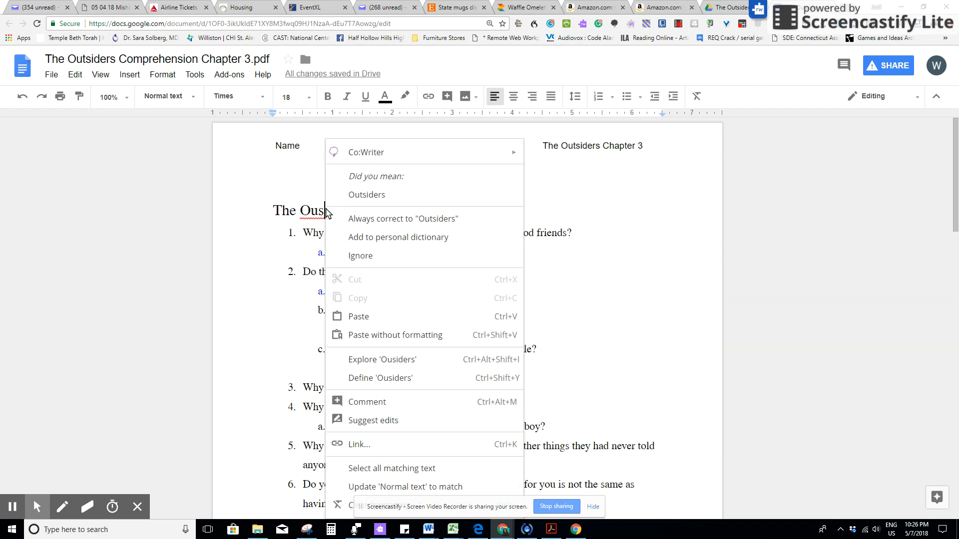
pyautogui.click(360, 196)
# Step: Remove the colon at the end of the body heading and center the heading
pyautogui.click(425, 214)
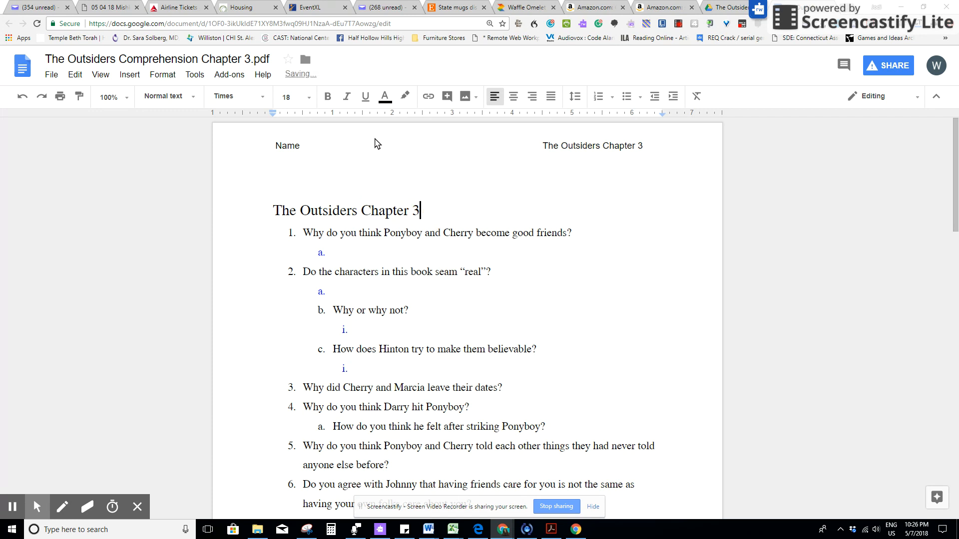
pyautogui.press('BackSpace')
pyautogui.click(511, 97)
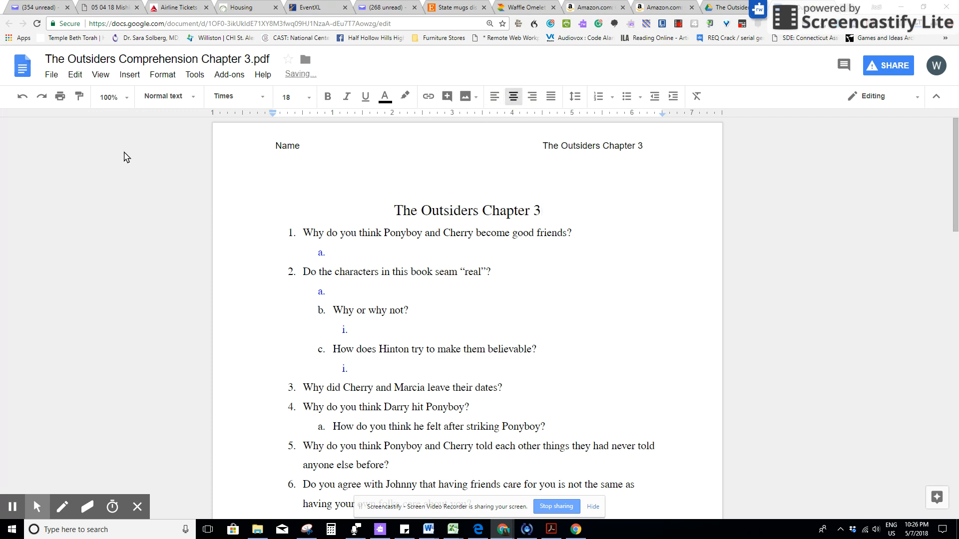
# Step: Add the date "05 07 18" at the start of the document's file name
pyautogui.click(49, 60)
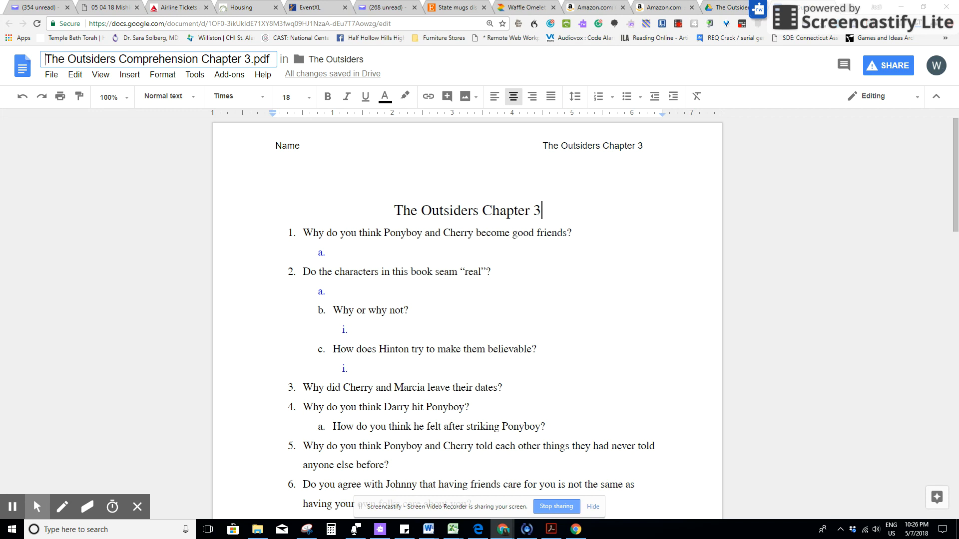
pyautogui.write('05 ')
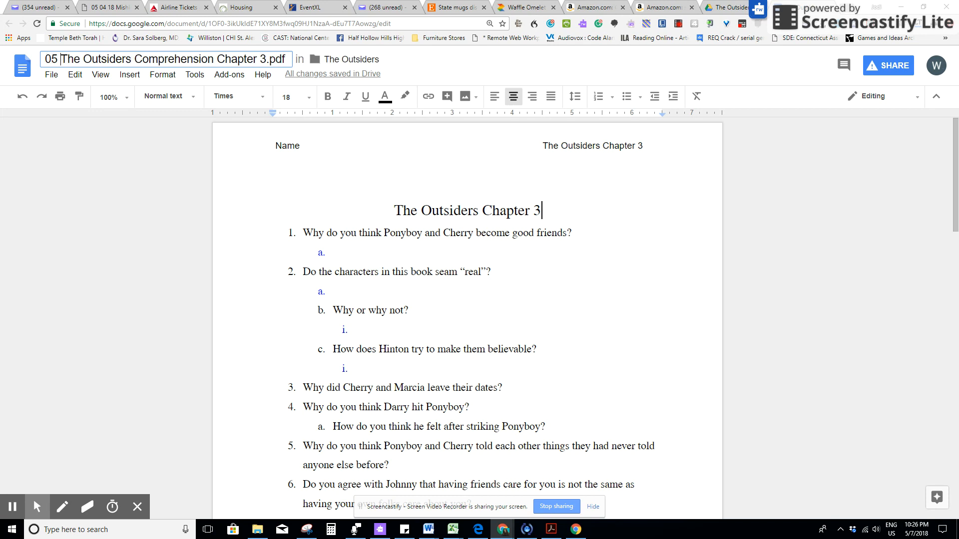
pyautogui.write('07 ')
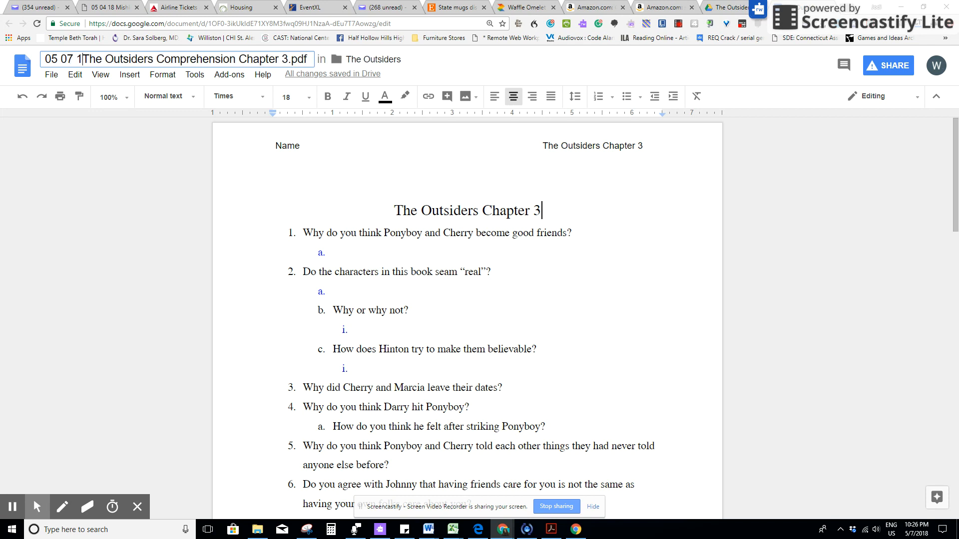
pyautogui.write('18')
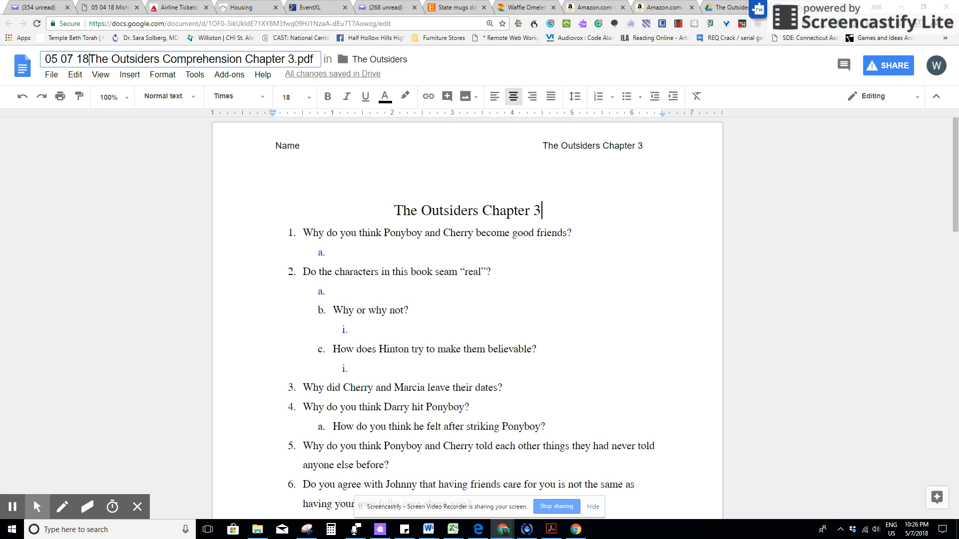